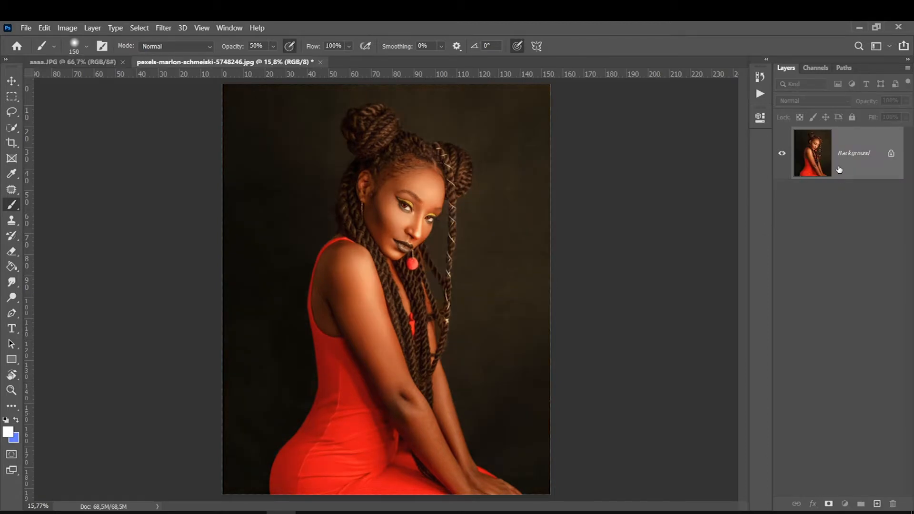
Step: Select the woman automatically with the Quick Selection tool's Select Subject command
click(13, 130)
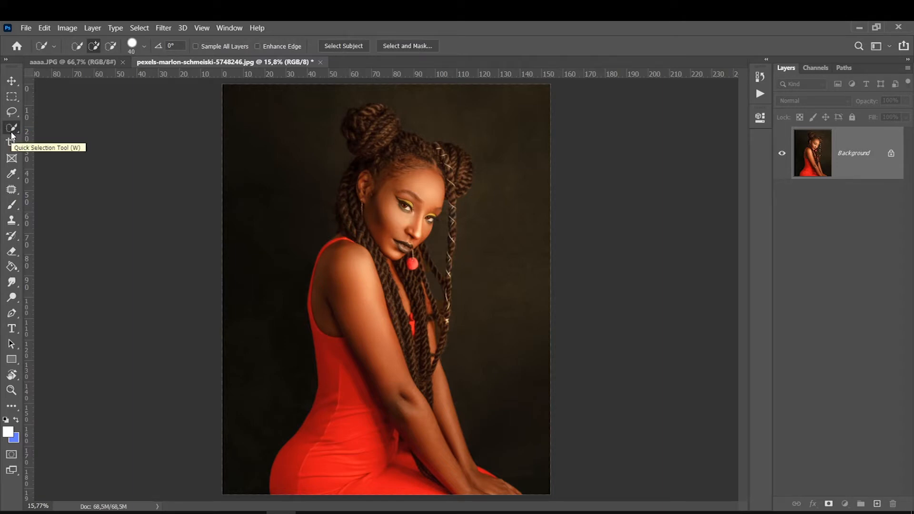
click(332, 45)
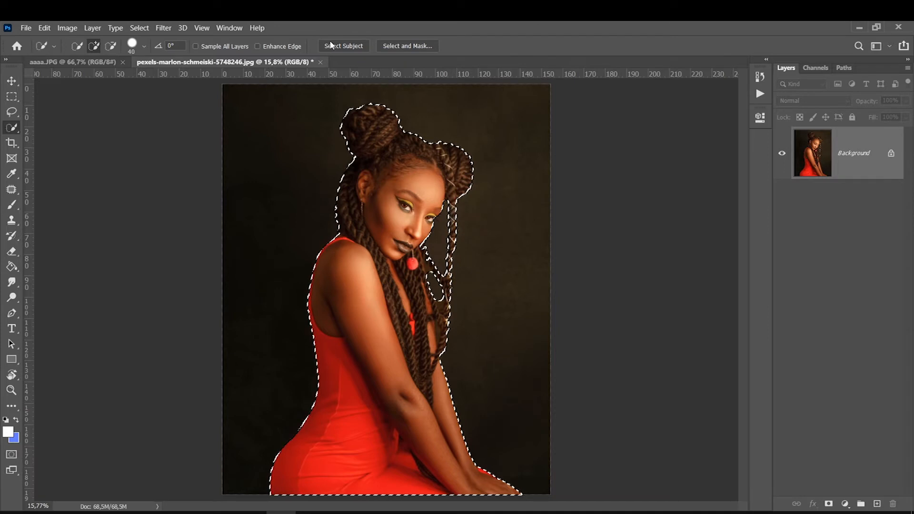
click(12, 313)
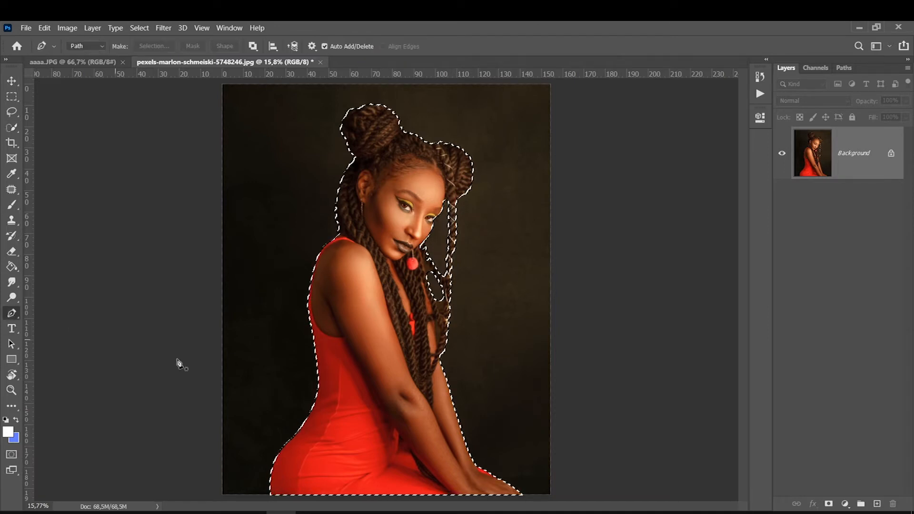
click(14, 128)
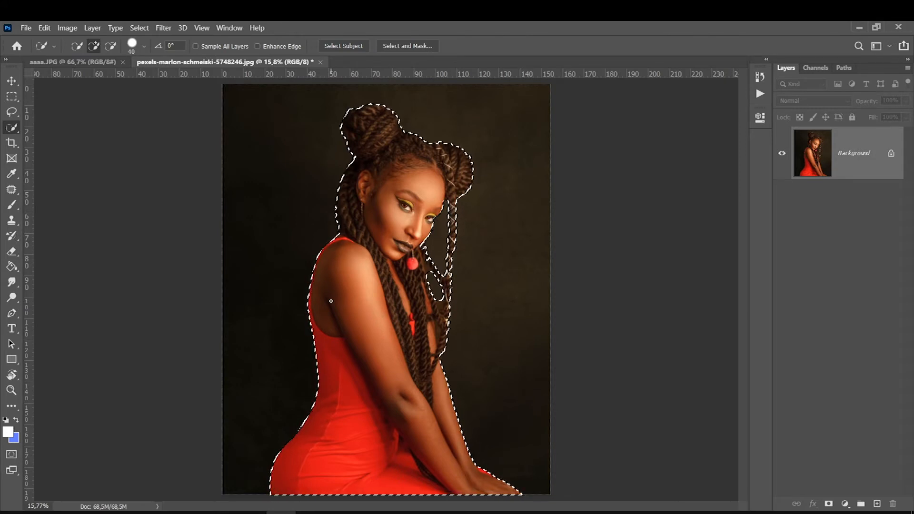
Step: Refine the woman's selection in Select and Mask with radius 2 px, Smart Radius on, smooth 3, feather 3.0 px and shift edge -1%
click(407, 46)
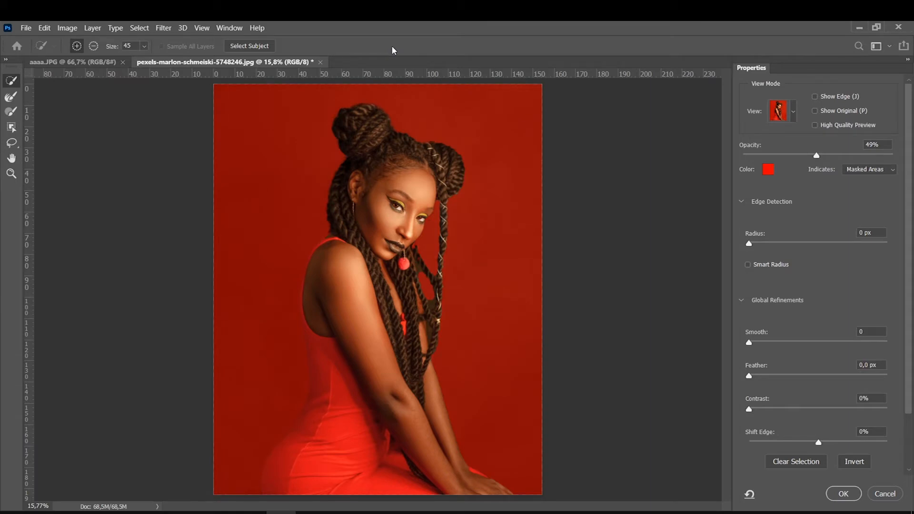
drag(876, 235, 825, 229)
scroll(878, 234, up, 1)
text(2)
drag(874, 332, 844, 329)
drag(874, 398, 830, 404)
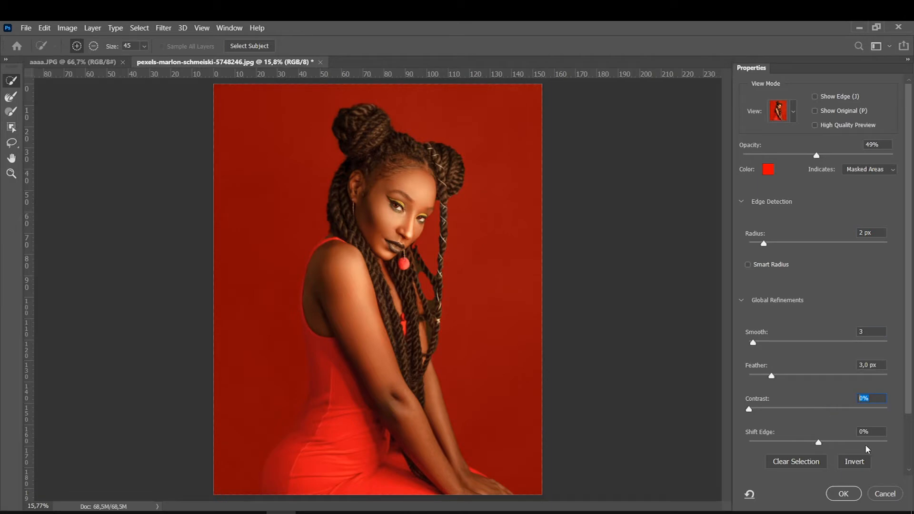
drag(874, 432, 821, 423)
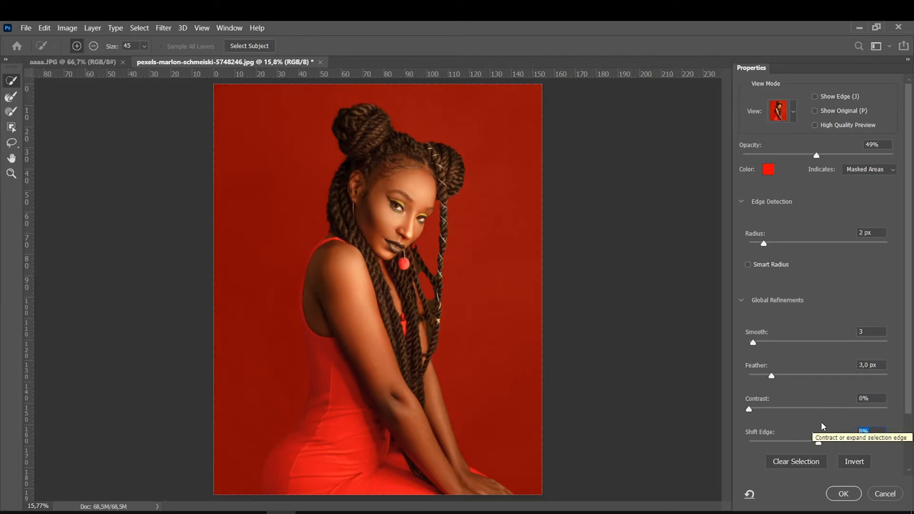
text(-1)
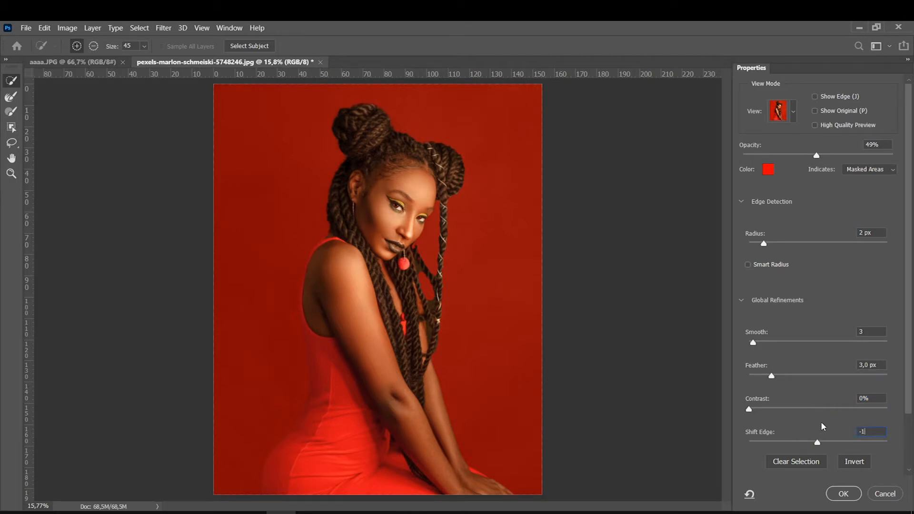
click(753, 268)
click(430, 299)
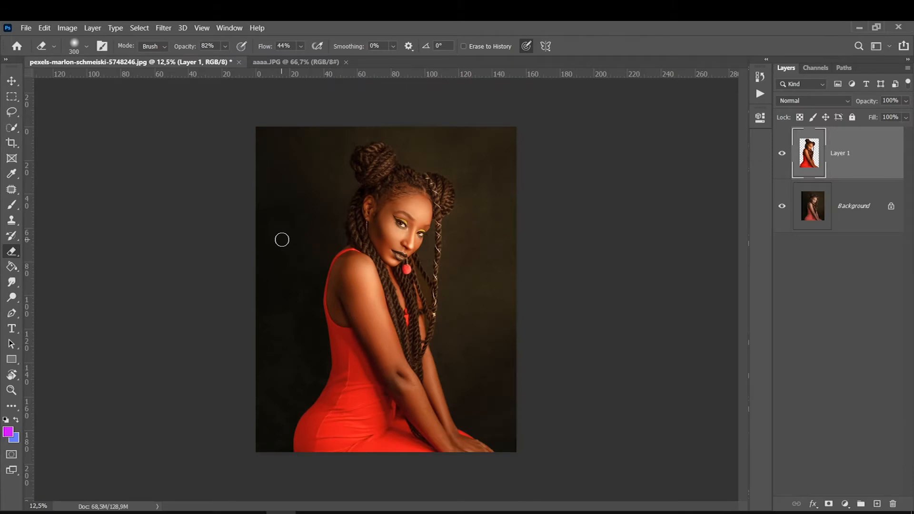
Step: Hide the Background layer and erase the leftover backdrop in the gap between the hanging braids on the cutout layer
key(bracketleft)
key(bracketleft)
key(bracketleft)
key(bracketleft)
key(bracketleft)
key(bracketleft)
key(bracketleft)
click(783, 206)
key(ctrl+plus)
key(ctrl+plus)
key(bracketright)
key(bracketright)
key(bracketright)
drag(425, 317, 416, 290)
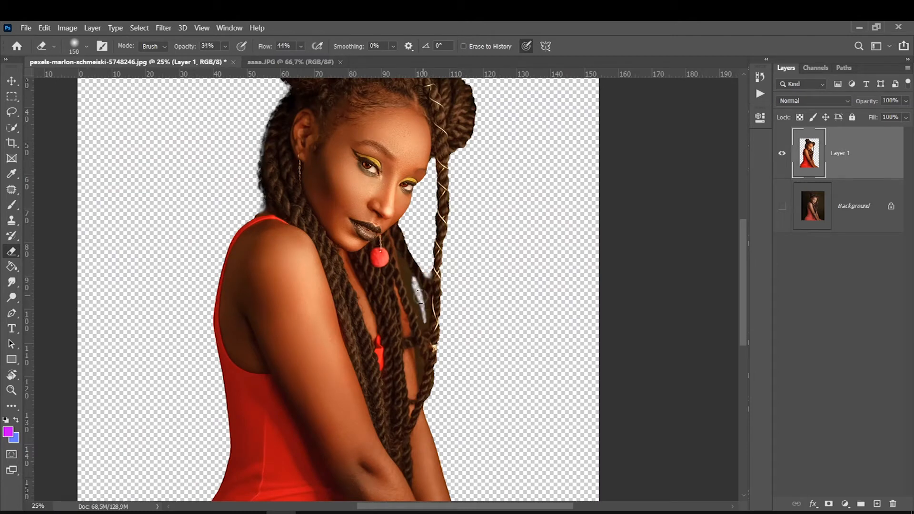
mouse_move(420, 297)
mouse_down()
mouse_move(397, 251)
mouse_move(424, 328)
mouse_move(417, 304)
mouse_up()
Step: Erase the remaining backdrop in the lower gap between the braids and the arm using a smaller eraser
key(bracketleft)
key(bracketleft)
key(bracketleft)
key(bracketleft)
key(bracketright)
mouse_move(419, 354)
mouse_down()
mouse_move(420, 381)
mouse_move(420, 370)
mouse_up()
key(bracketright)
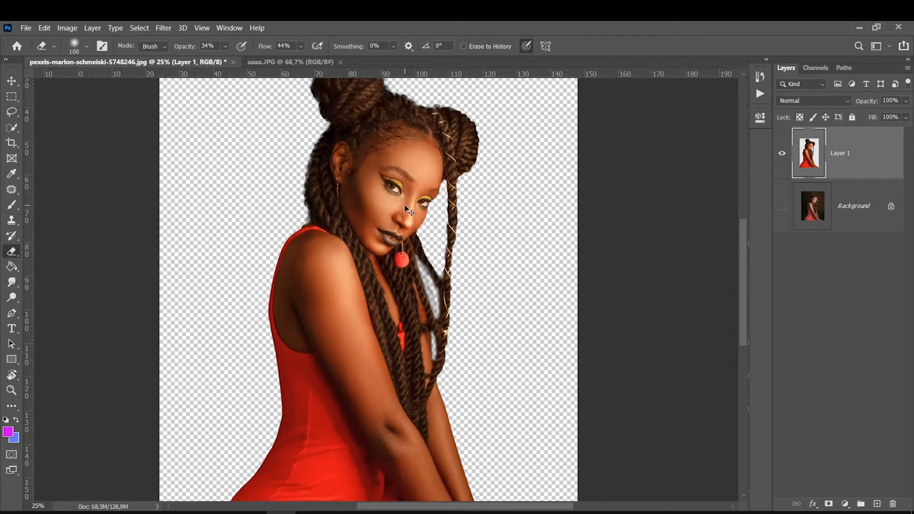
Step: Show the Background layer again and compare the picture with and without the cutout layer
key(ctrl+0)
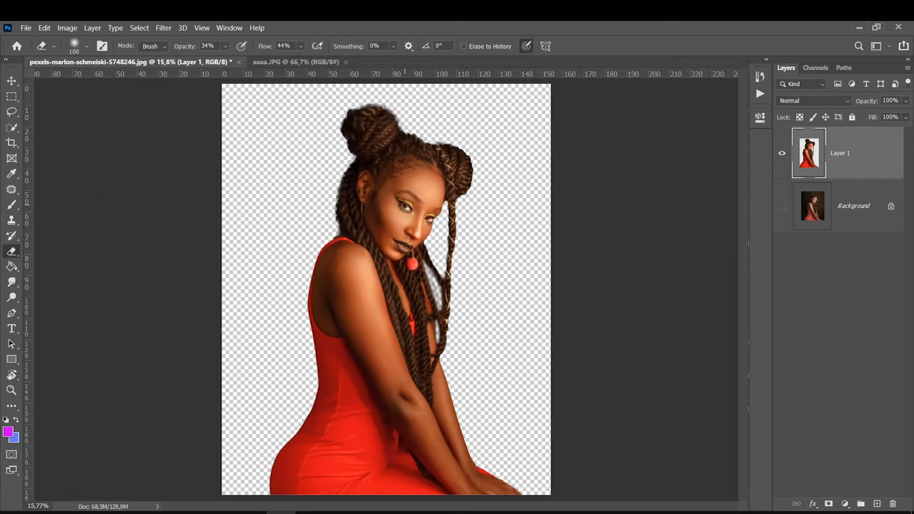
click(782, 205)
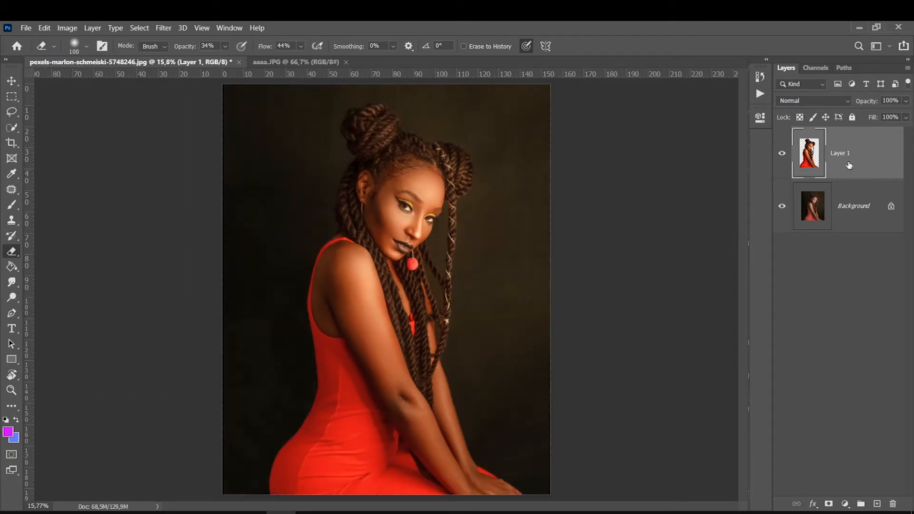
click(782, 152)
click(782, 152)
click(860, 164)
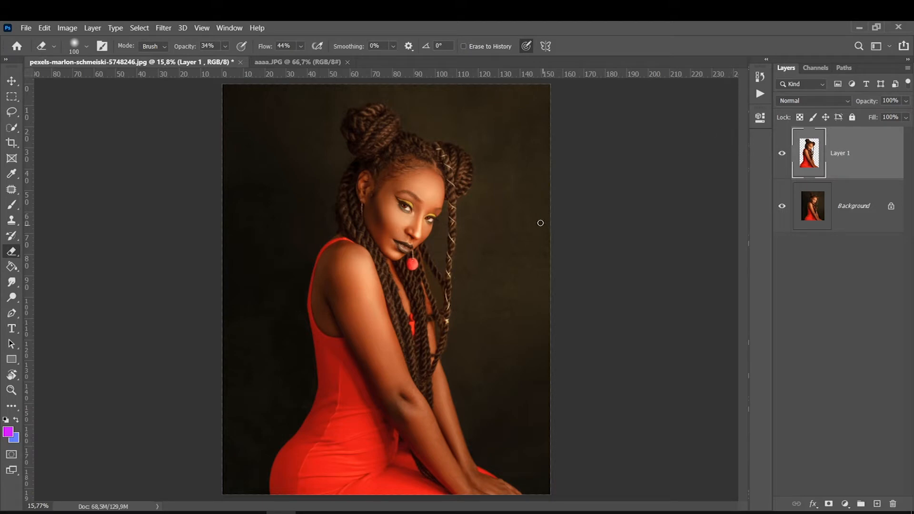
Step: Switch to the aaaa.JPG document and mark the striped window shadow light image with the brush
click(291, 62)
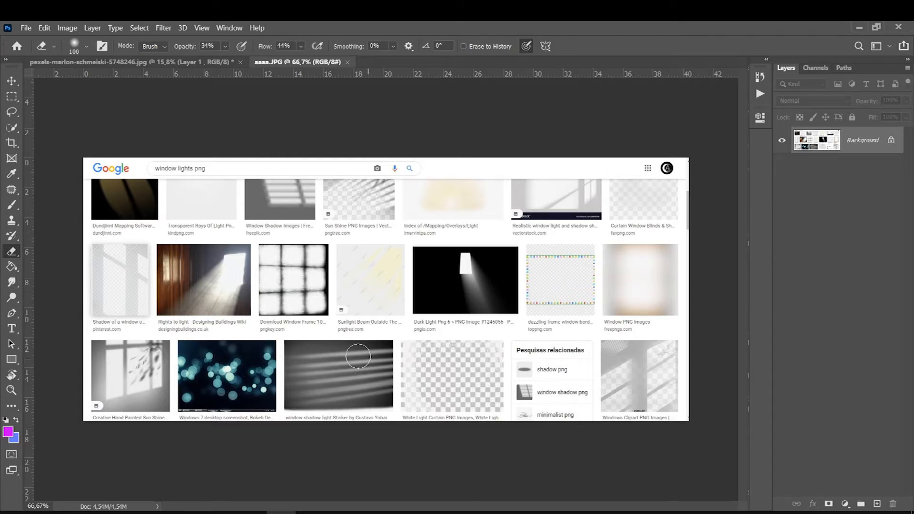
click(12, 205)
mouse_move(387, 384)
mouse_down()
mouse_move(261, 424)
mouse_move(367, 418)
mouse_move(371, 395)
mouse_up()
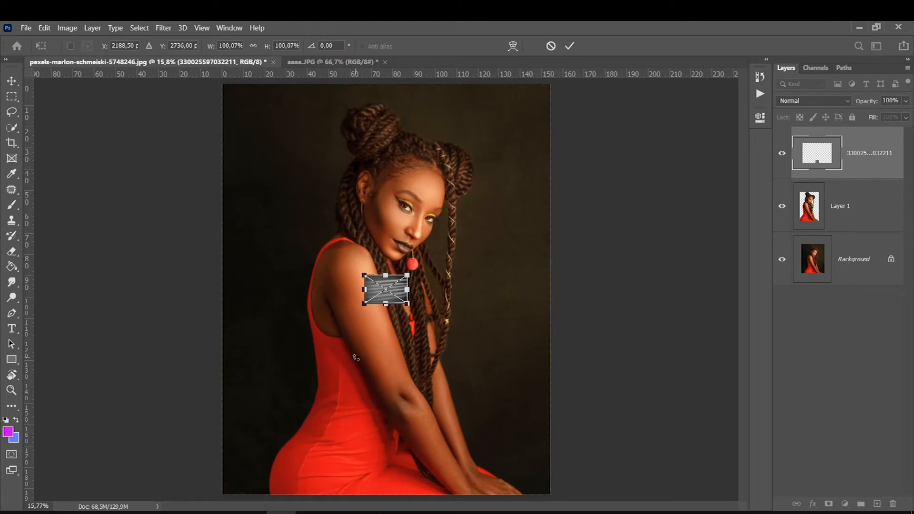
Step: Scale the placed striped light image to about 740% and position it across the woman's torso
drag(364, 274, 251, 198)
drag(408, 198, 524, 124)
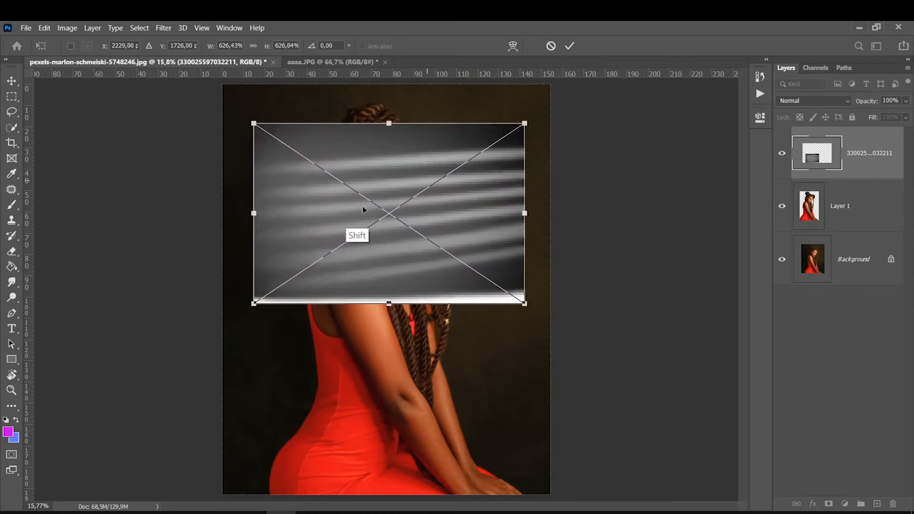
drag(363, 210, 379, 307)
drag(269, 221, 220, 188)
drag(278, 258, 304, 273)
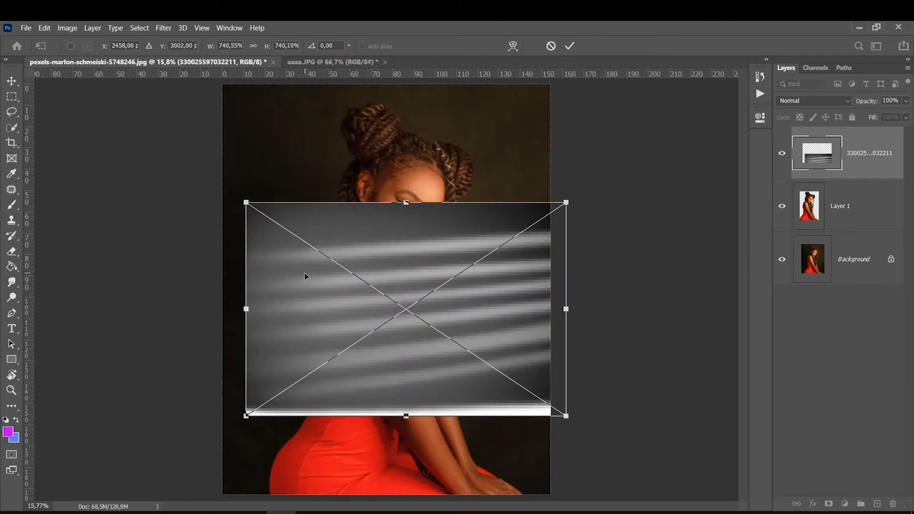
key(Return)
key(b)
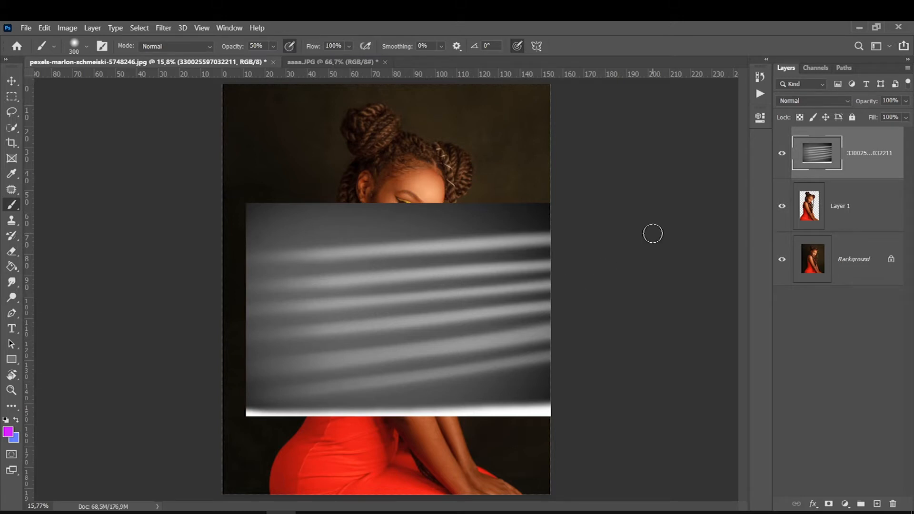
Step: Move the striped light layer beneath the woman's cutout and set its blend mode to Screen
drag(812, 169, 811, 228)
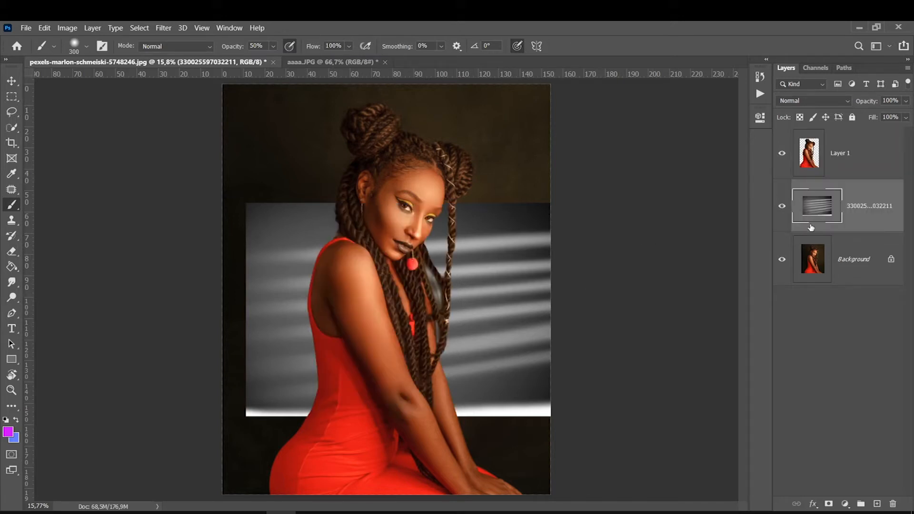
click(788, 101)
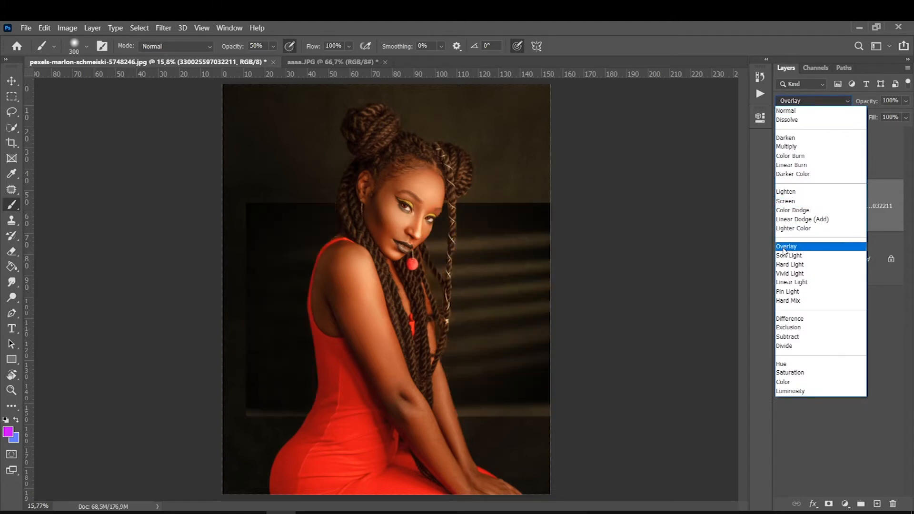
click(784, 202)
Step: Darken the striped light layer with Brightness/Contrast, setting brightness to about -64 and raising the contrast strongly
click(67, 27)
mouse_move(94, 56)
click(211, 56)
click(729, 217)
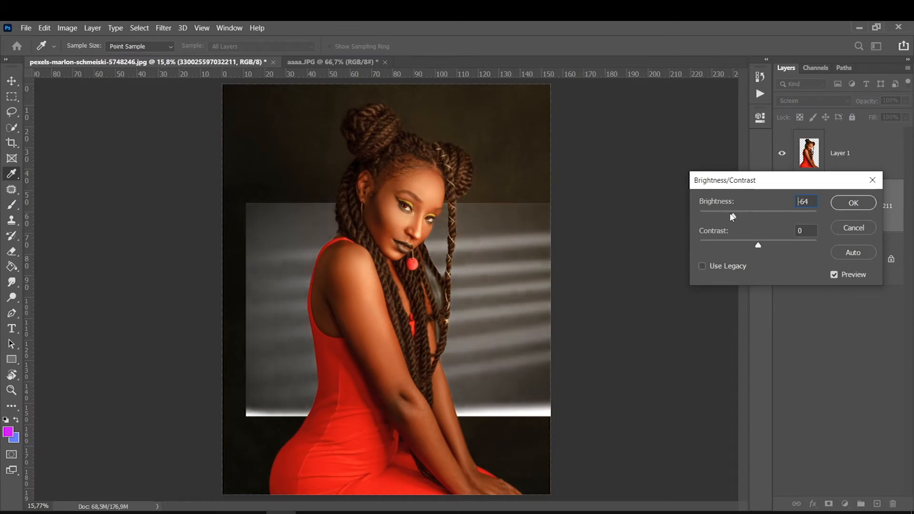
drag(758, 245, 816, 244)
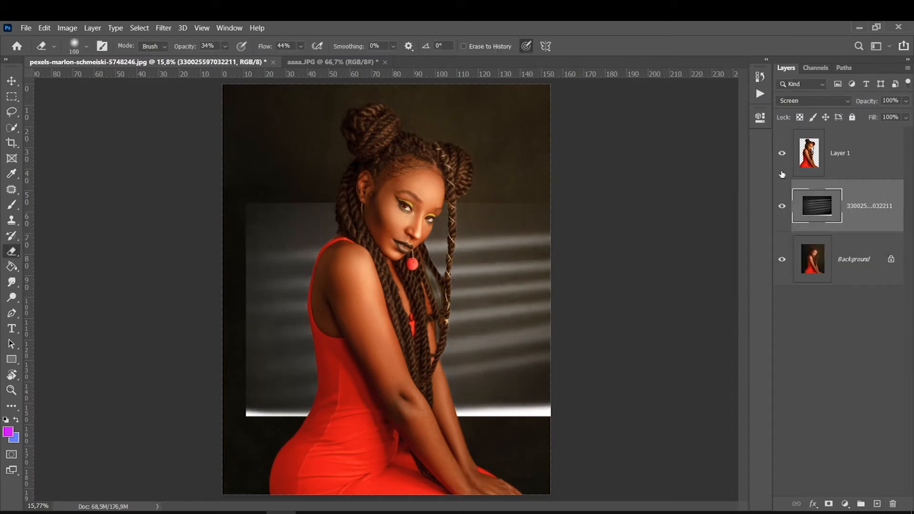
Step: Hide the cutout layer and shift the striped light image up and left so it lies within the canvas
click(782, 153)
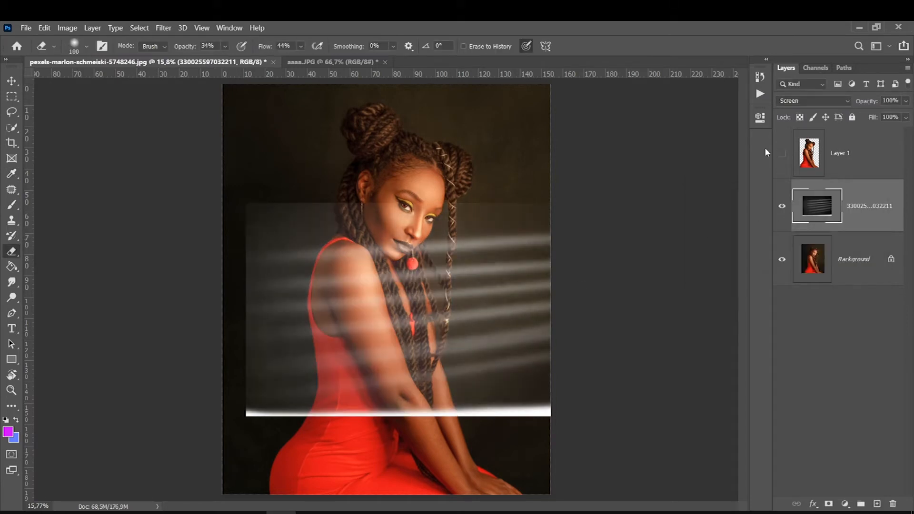
key(ctrl+t)
drag(520, 386, 501, 370)
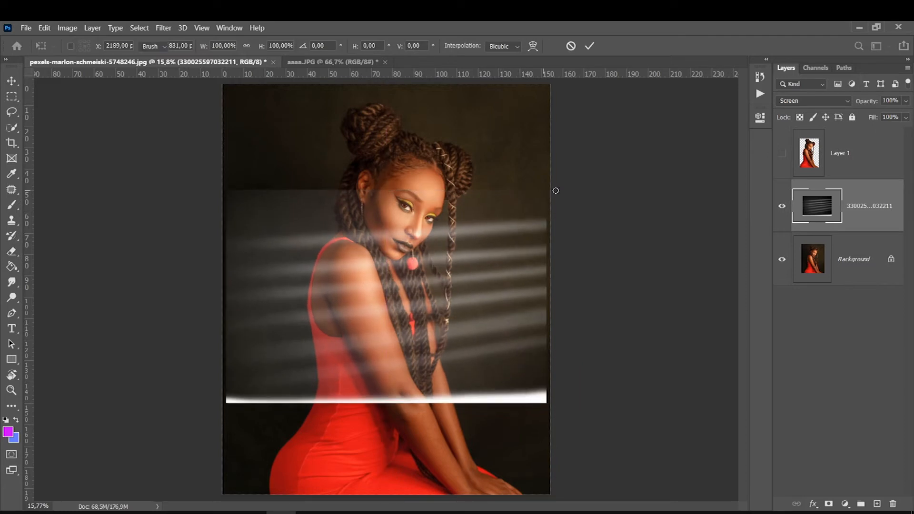
key(Return)
Step: Erase the hard upper and lower edges of the striped light image with a large soft eraser at 87% opacity
key(bracketright)
key(bracketright)
key(bracketright)
key(bracketright)
key(bracketright)
key(bracketright)
key(bracketright)
key(bracketright)
key(bracketright)
key(bracketright)
key(bracketright)
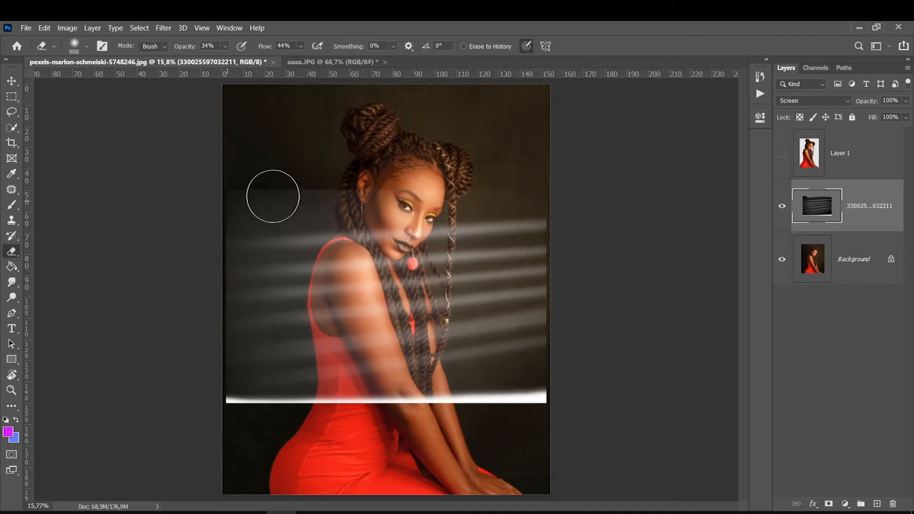
click(224, 45)
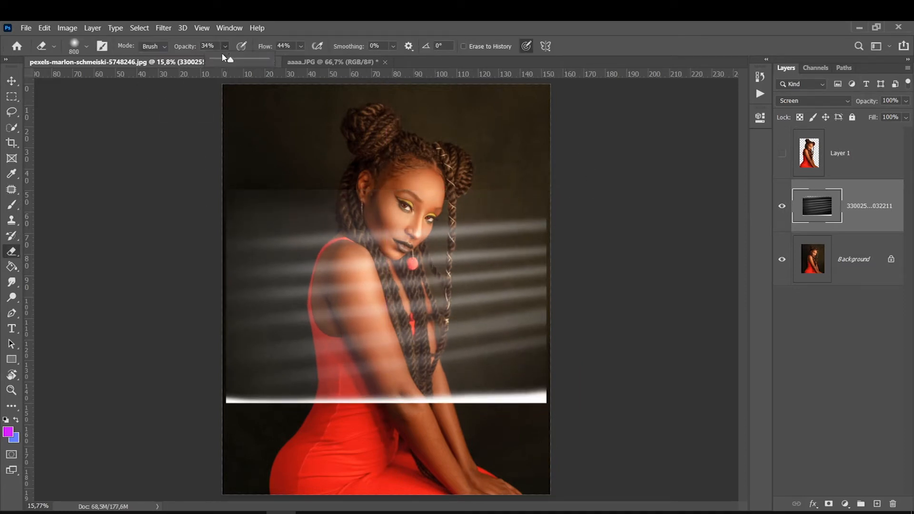
drag(231, 61, 250, 60)
key(bracketright)
key(bracketright)
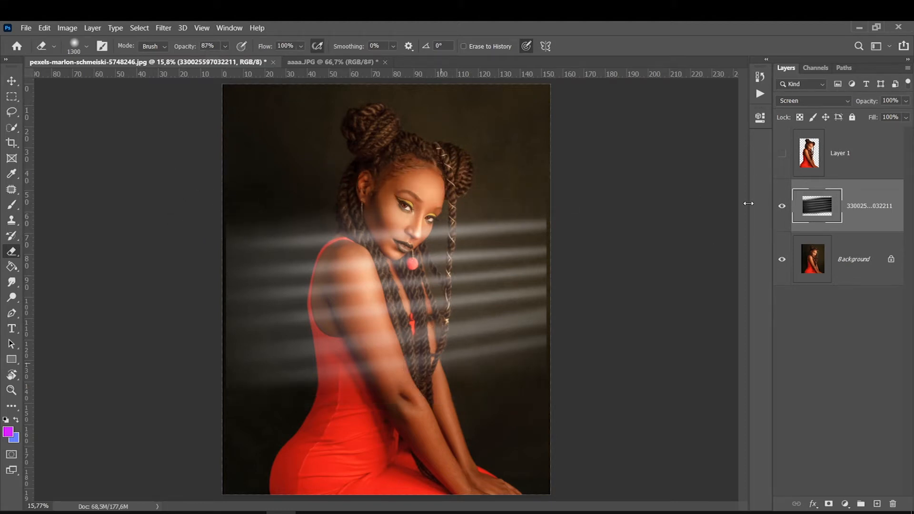
Step: Show the cutout layer again and transform the light stripes to span the whole backdrop behind the woman's head and shoulders
click(782, 153)
click(809, 141)
click(809, 141)
key(ctrl+t)
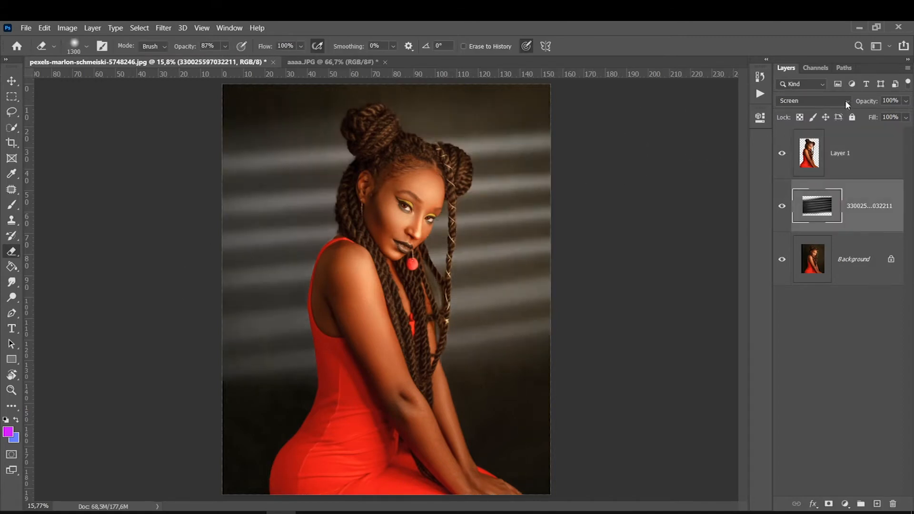
Step: Try the light layer in Screen mode at 61% opacity, and switch it to Color Dodge at 82% opacity
click(905, 100)
drag(907, 117, 885, 118)
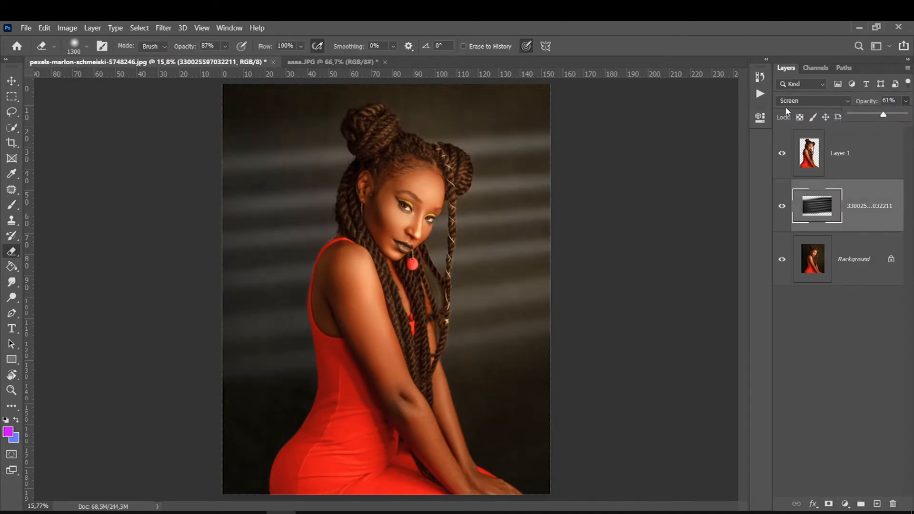
click(793, 101)
click(788, 212)
click(906, 101)
drag(892, 114, 900, 113)
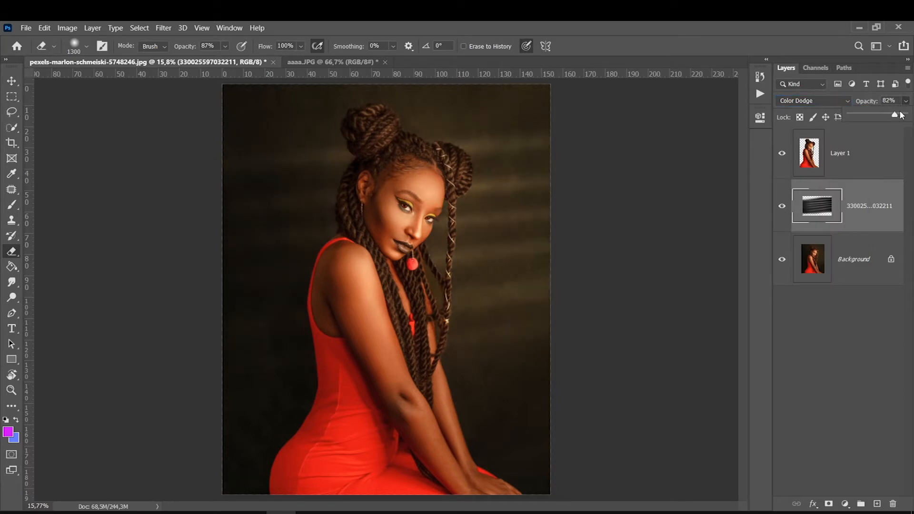
Step: Duplicate the striped light layer and set the copy to Screen mode at 50% opacity
key(ctrl+j)
click(809, 101)
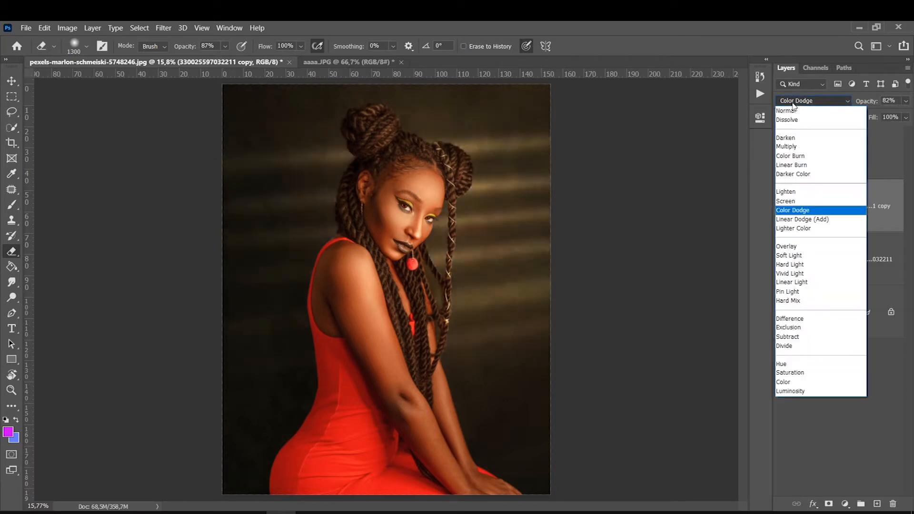
click(790, 200)
click(906, 100)
drag(898, 114, 879, 118)
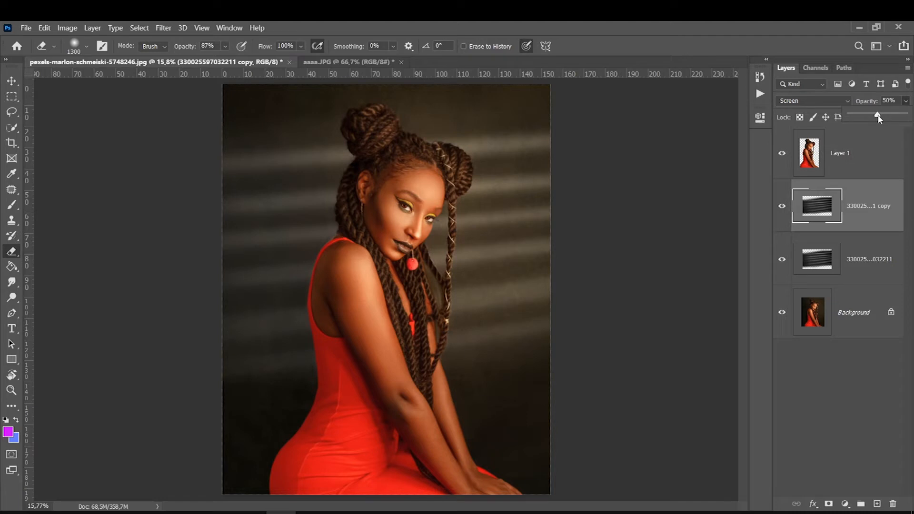
Step: Delete both striped light layers and add a new empty layer directly above the Background
shift+click(879, 245)
drag(879, 245, 893, 504)
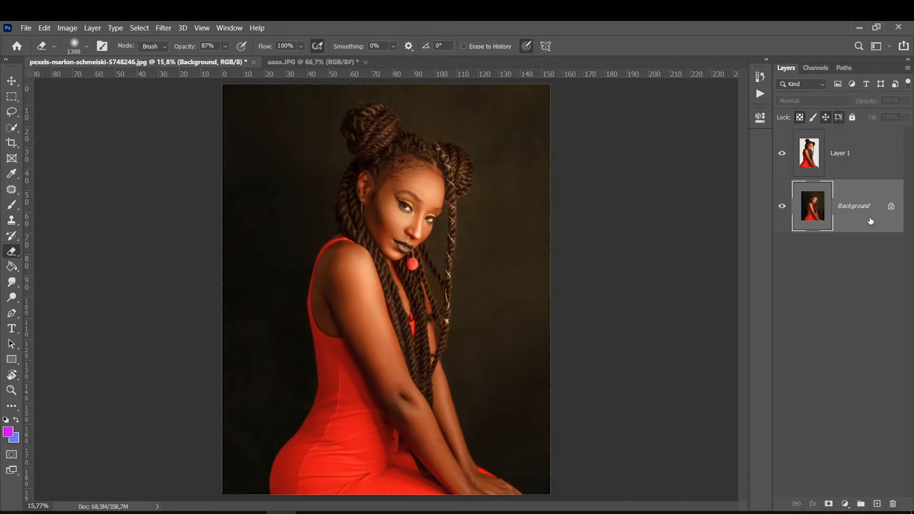
click(877, 502)
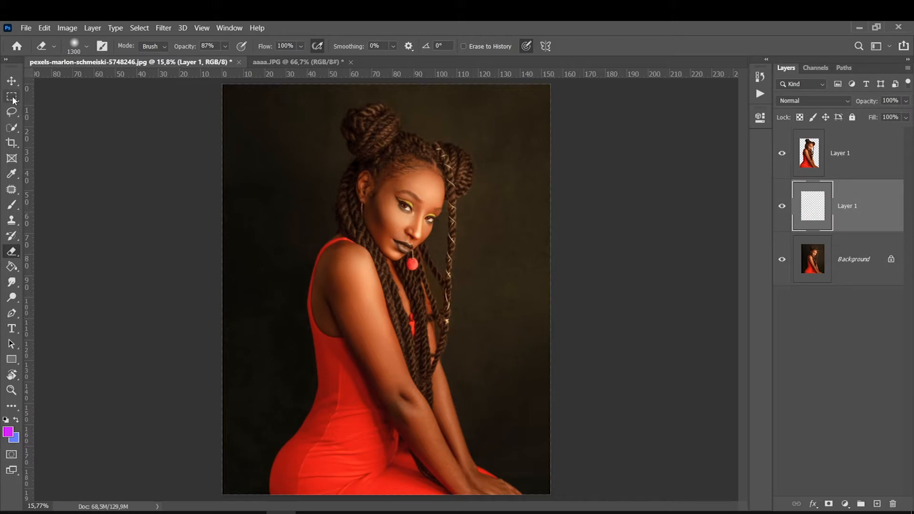
Step: Select a thin horizontal band across the full canvas width at the level of the woman's hairline
key(m)
drag(550, 150, 540, 154)
drag(199, 179, 190, 170)
Step: Set the foreground color to a light warm peach
click(11, 429)
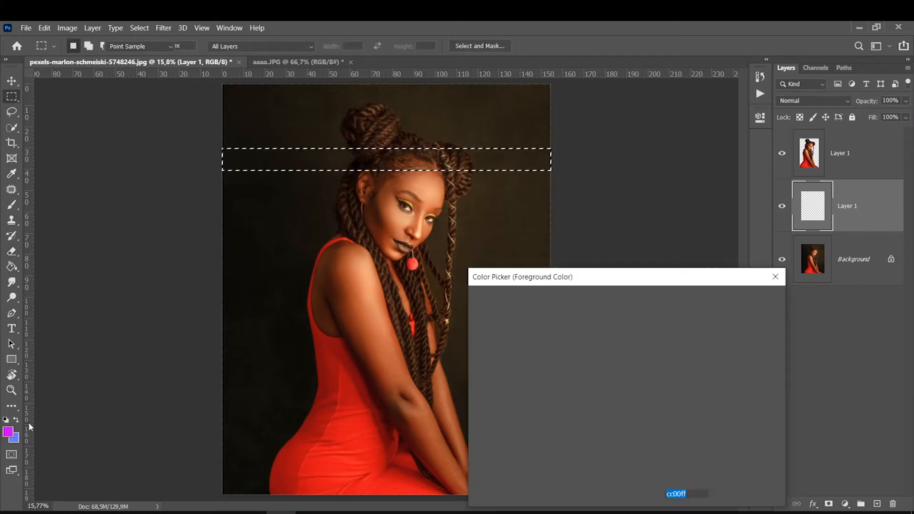
text(ffffff)
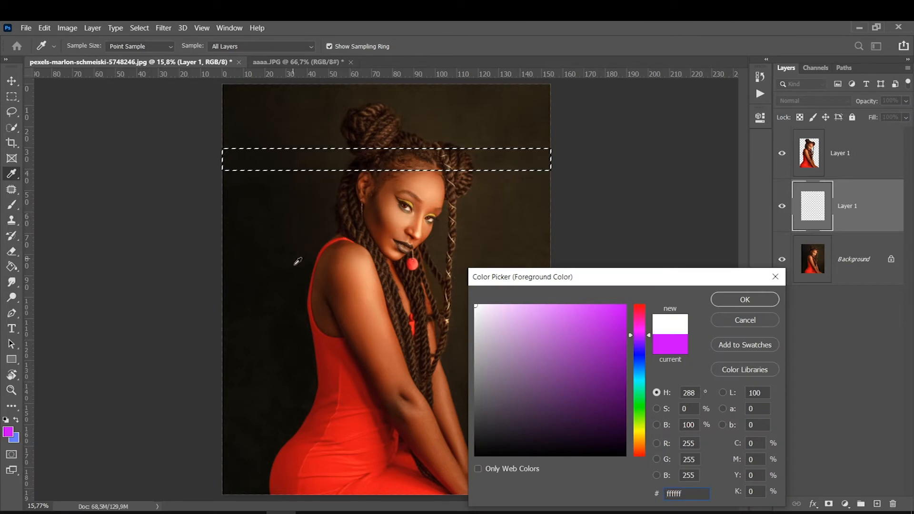
click(494, 171)
drag(520, 342, 526, 273)
key(Return)
Step: Fill the selected band with the peach foreground color on the empty layer
key(m)
key(ctrl+d)
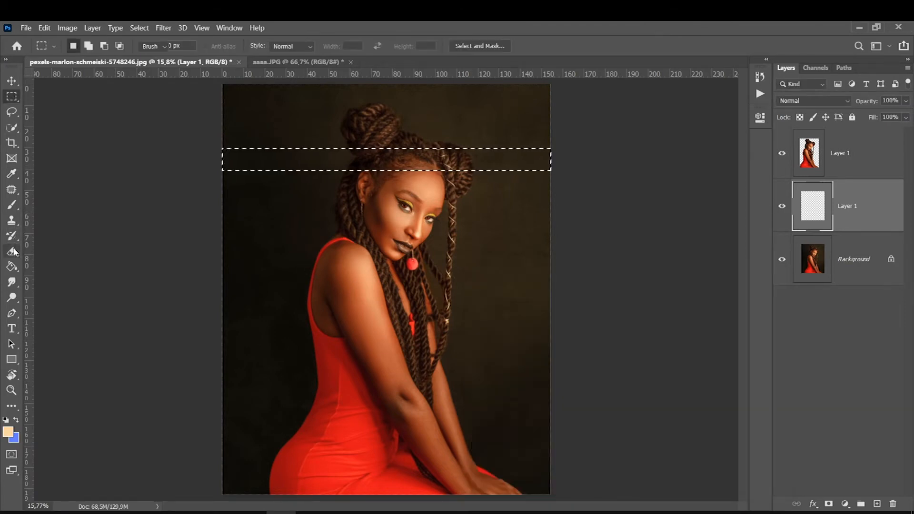
click(11, 252)
click(11, 266)
click(276, 157)
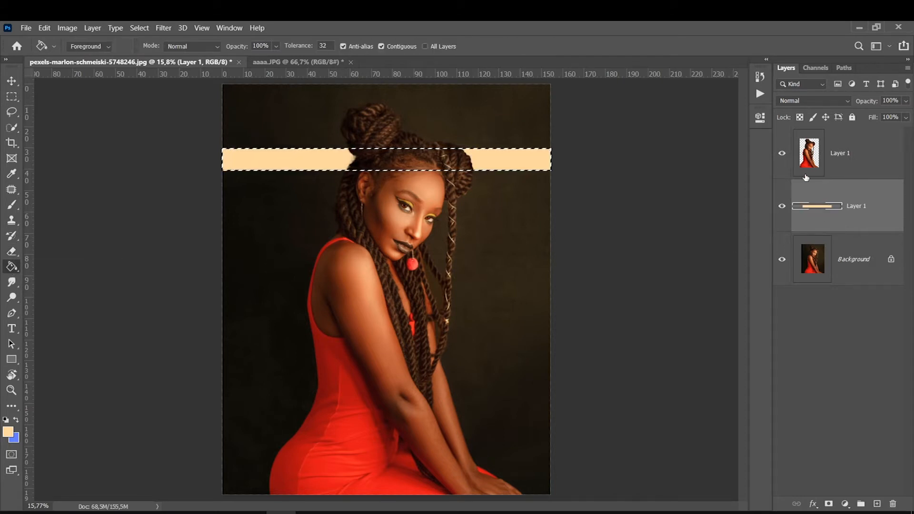
Step: Place the stripe layer above the woman's cutout layer and clear the selection
key(ctrl+bracketright)
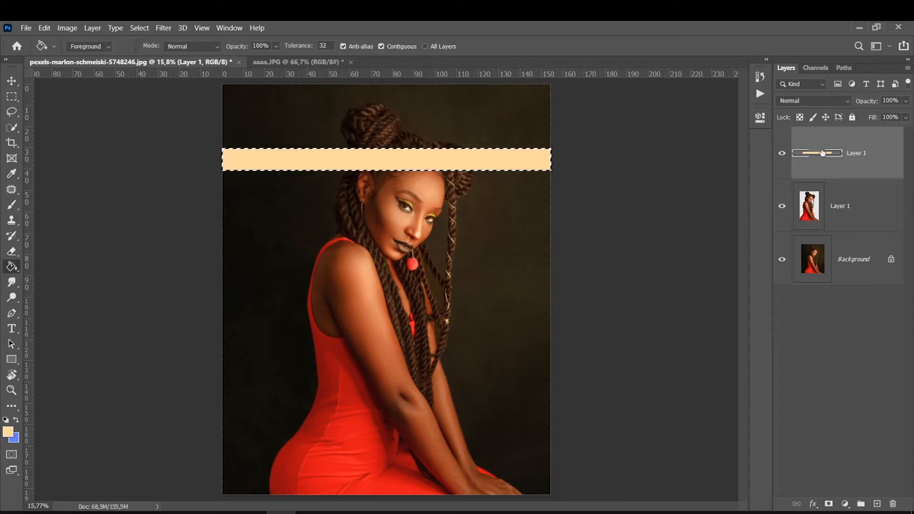
drag(823, 153, 816, 231)
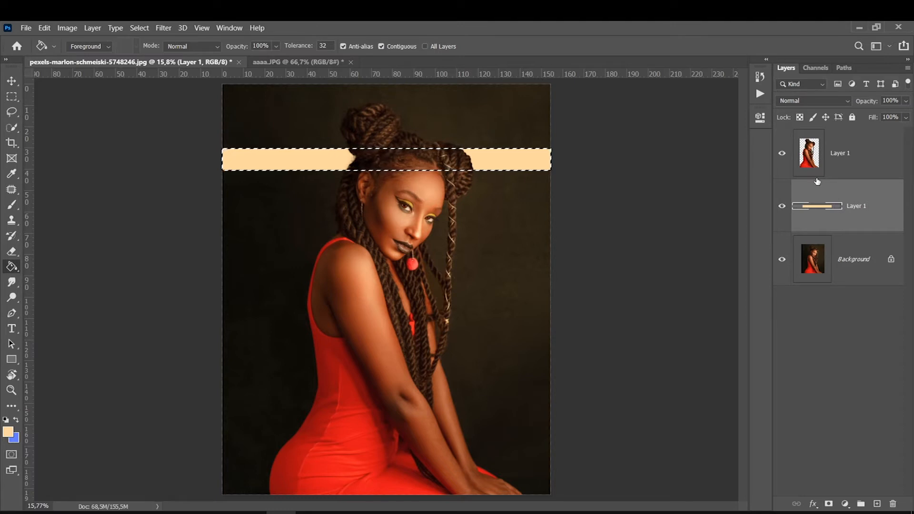
drag(827, 207, 821, 148)
key(ctrl+d)
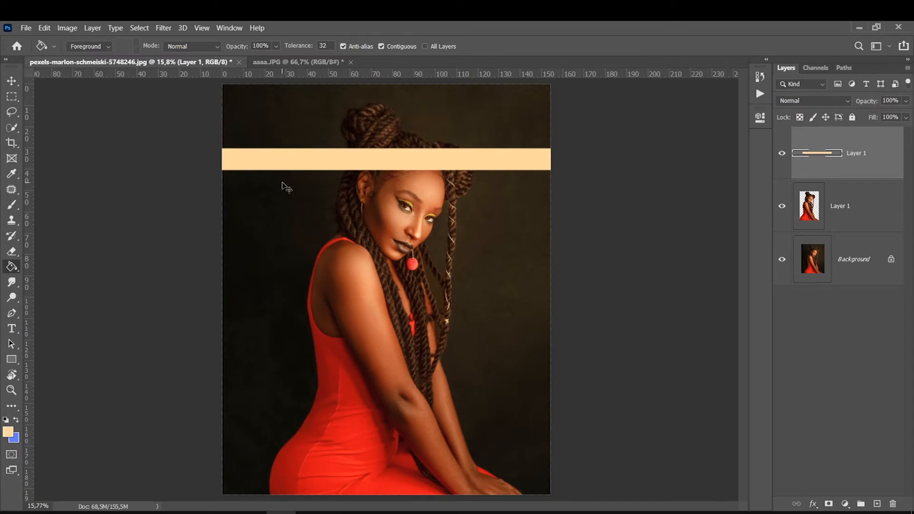
key(ctrl+j)
key(ctrl+t)
drag(278, 158, 274, 224)
key(Return)
key(ctrl+j)
key(ctrl+t)
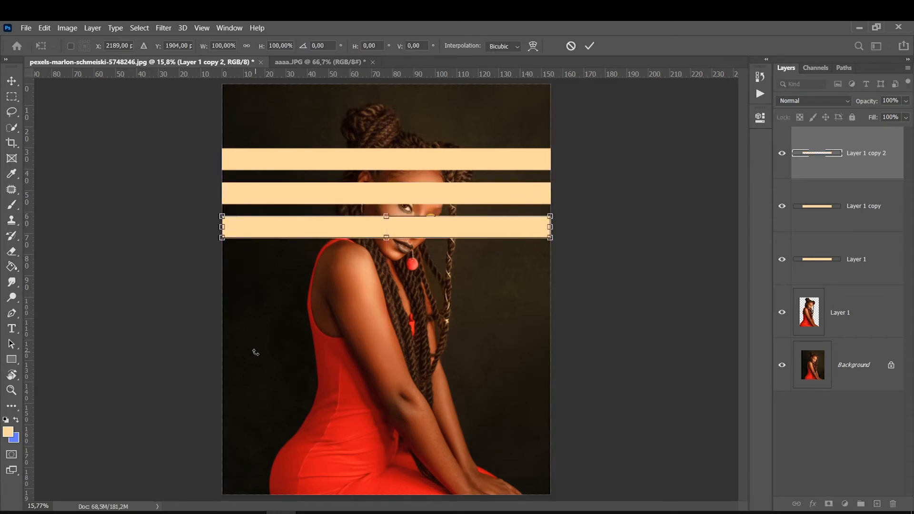
key(Escape)
key(ctrl+z)
key(ctrl+z)
key(ctrl+z)
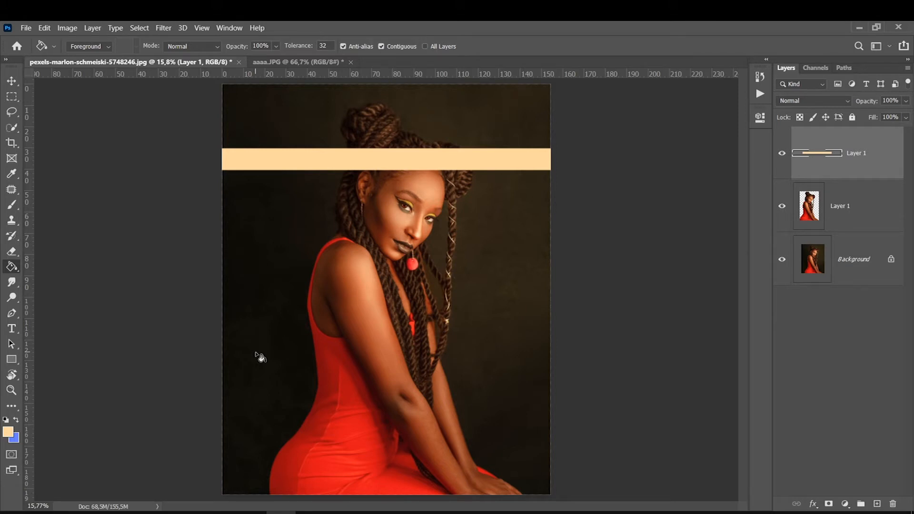
Step: Duplicate the stripe through Free Transform, placing the copy just below the original at a Y position of about 1409 px
key(ctrl+t)
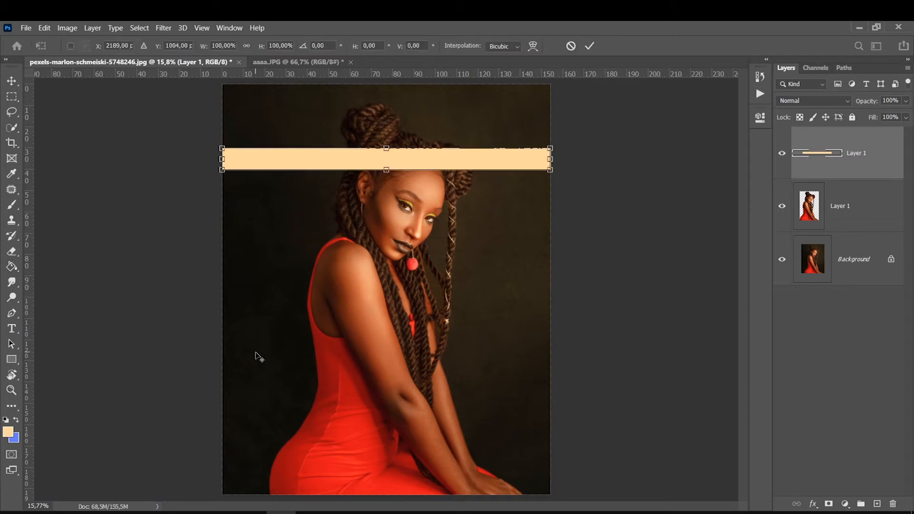
drag(277, 164, 274, 193)
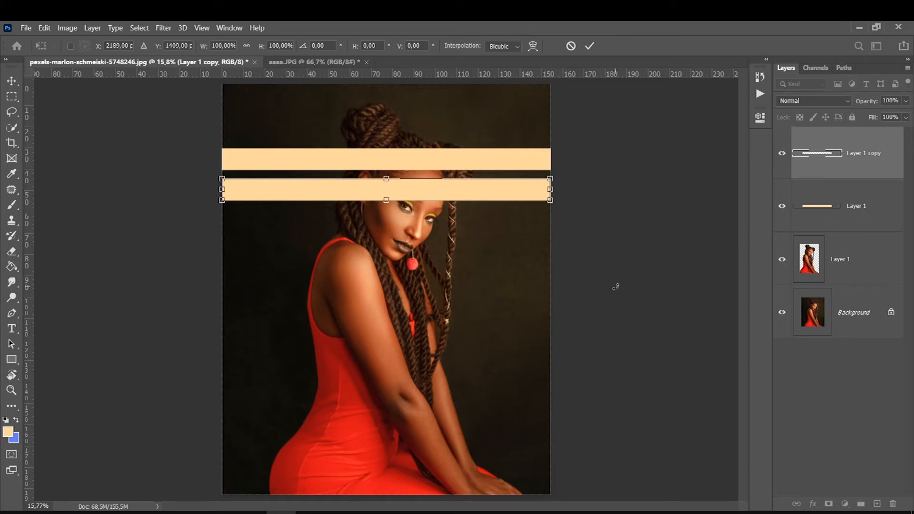
key(Return)
key(g)
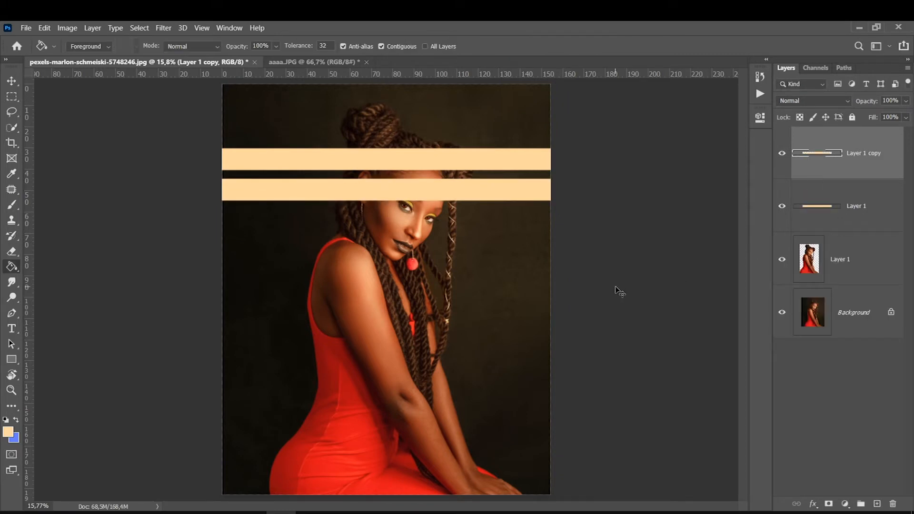
Step: Repeat the duplicating transform until nine evenly spaced stripes run down the image
key(ctrl+alt+shift+t)
key(ctrl+alt+shift+t)
key(ctrl+alt+shift+t)
key(ctrl+alt+shift+t)
key(ctrl+alt+shift+t)
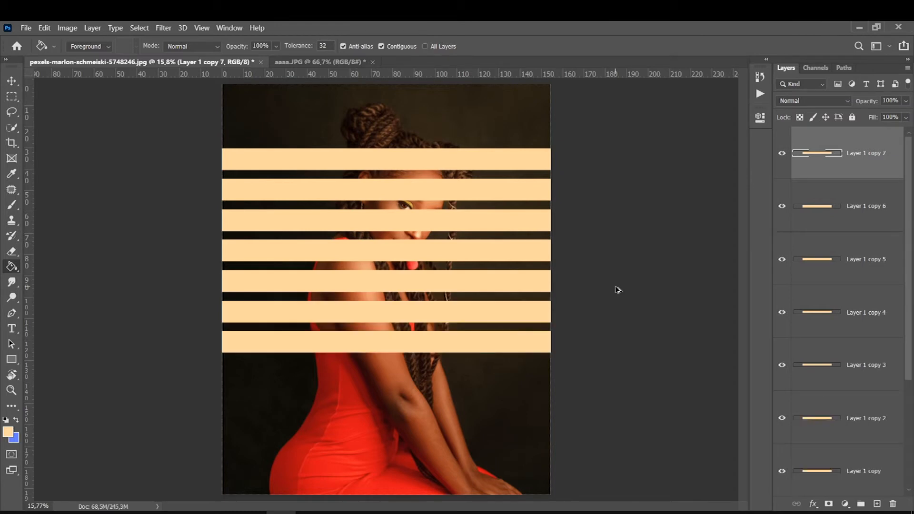
key(ctrl+alt+shift+t)
key(ctrl+alt+shift+t)
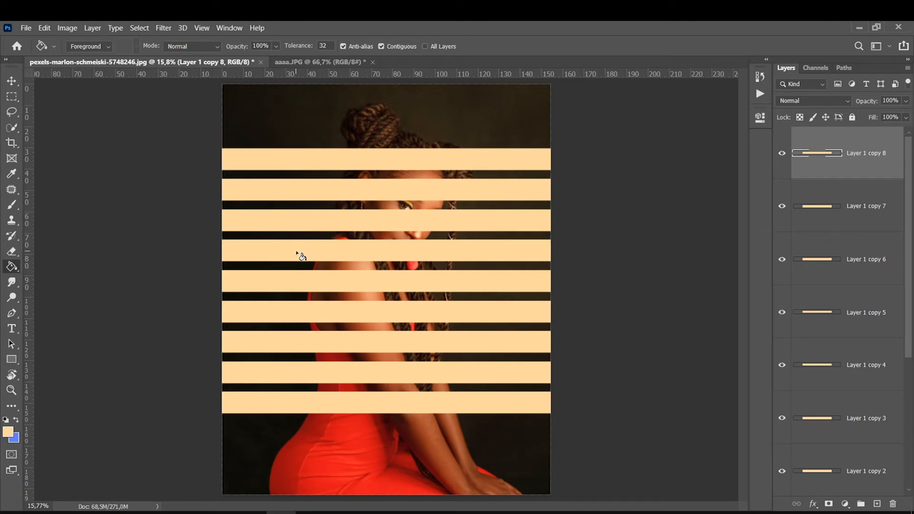
Step: Merge all the stripe layers into one and place the merged layer between the woman's cutout and the Background
scroll(871, 346, down, 4)
shift+click(848, 357)
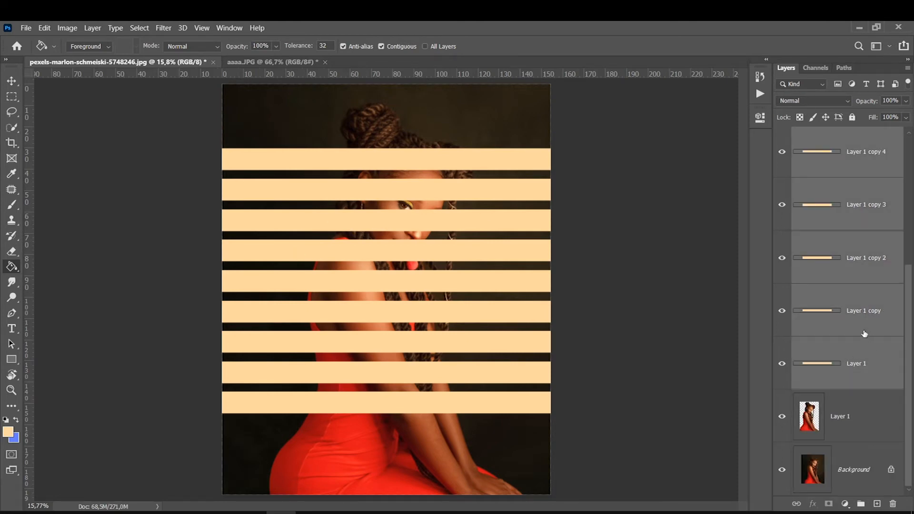
right_click(861, 296)
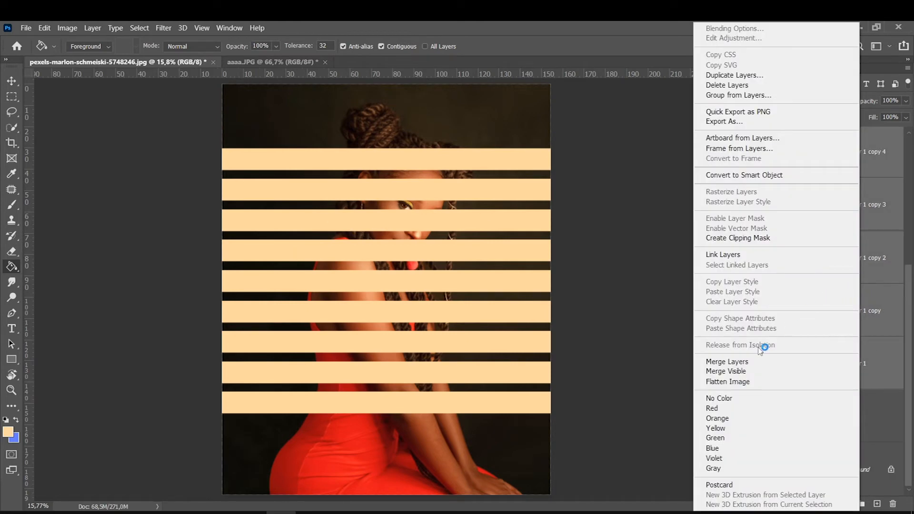
click(728, 362)
drag(843, 160, 841, 222)
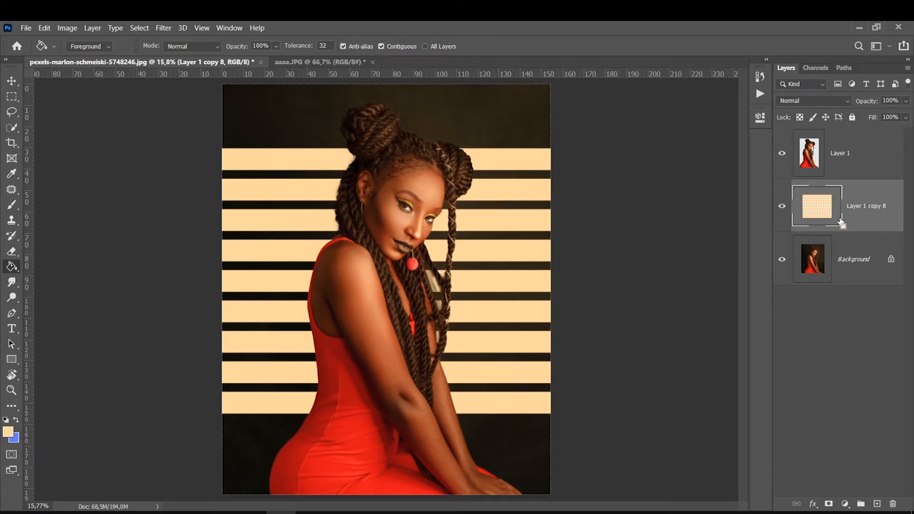
ctrl+click(841, 223)
Step: Distort the merged stripes in perspective, extending them past the canvas's right edge and tapering them toward that side
key(ctrl+t)
drag(551, 415, 635, 368)
drag(551, 148, 621, 192)
drag(281, 333, 275, 310)
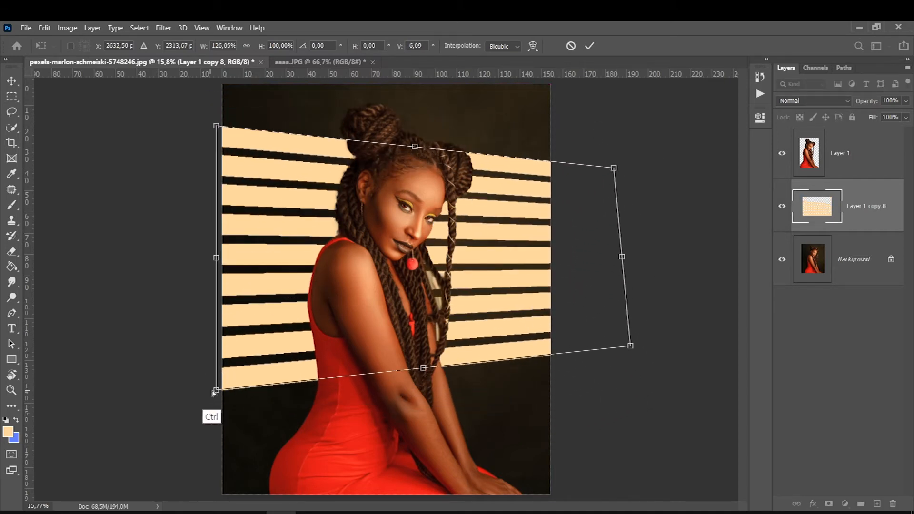
mouse_move(250, 339)
mouse_down()
mouse_move(234, 314)
mouse_move(241, 344)
mouse_up()
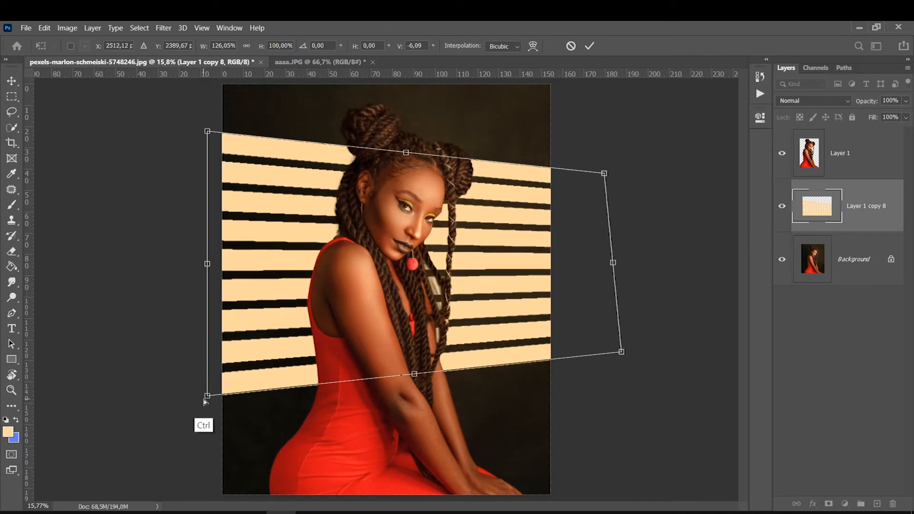
Step: Reshape the stripes' perspective so they fan out toward the right edge and narrow toward the left, spanning the whole backdrop
drag(206, 397, 217, 330)
drag(207, 132, 218, 161)
drag(604, 173, 609, 87)
drag(621, 352, 624, 387)
drag(256, 291, 236, 297)
drag(588, 94, 651, 67)
drag(250, 258, 272, 273)
drag(219, 168, 259, 189)
drag(305, 275, 240, 258)
drag(401, 139, 402, 160)
drag(166, 180, 163, 198)
drag(257, 255, 260, 238)
key(Return)
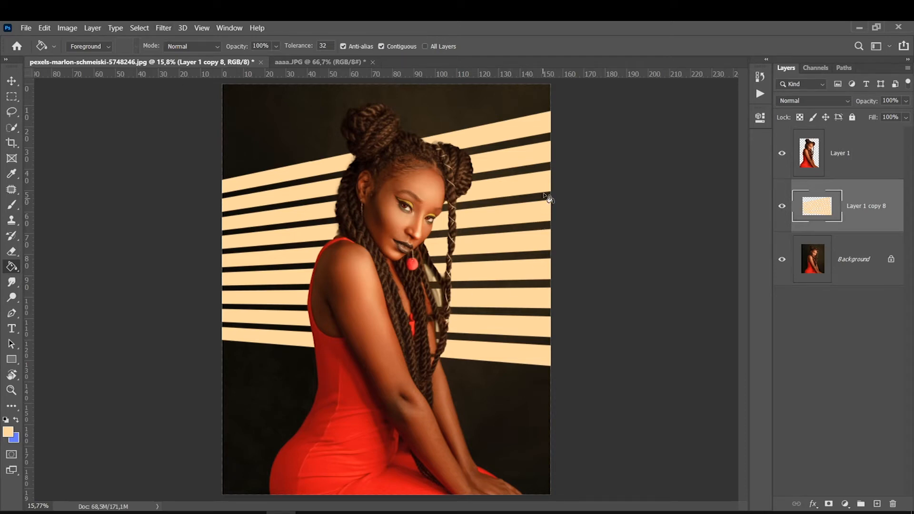
Step: Try Field Blur on the stripes with a 77 px pin outside the image's left edge and a 4 px pin outside its right edge
click(163, 28)
mouse_move(169, 157)
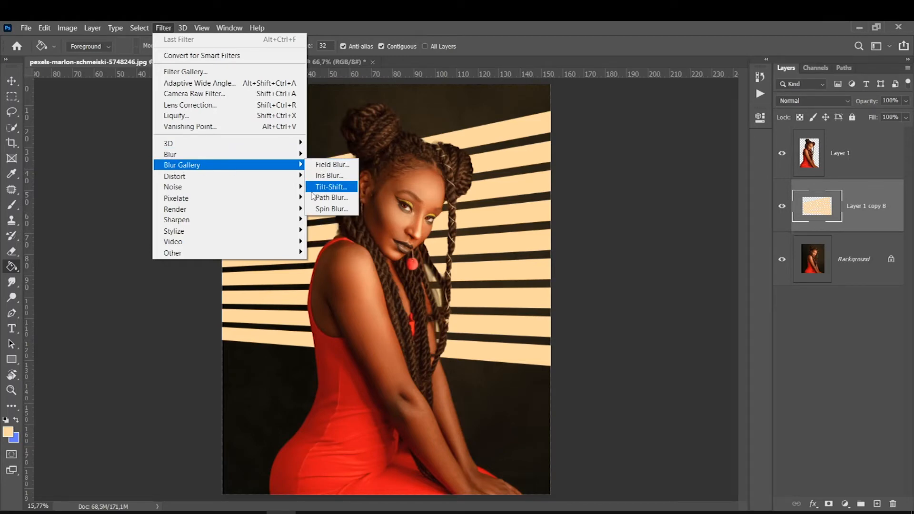
click(331, 165)
drag(384, 296, 206, 252)
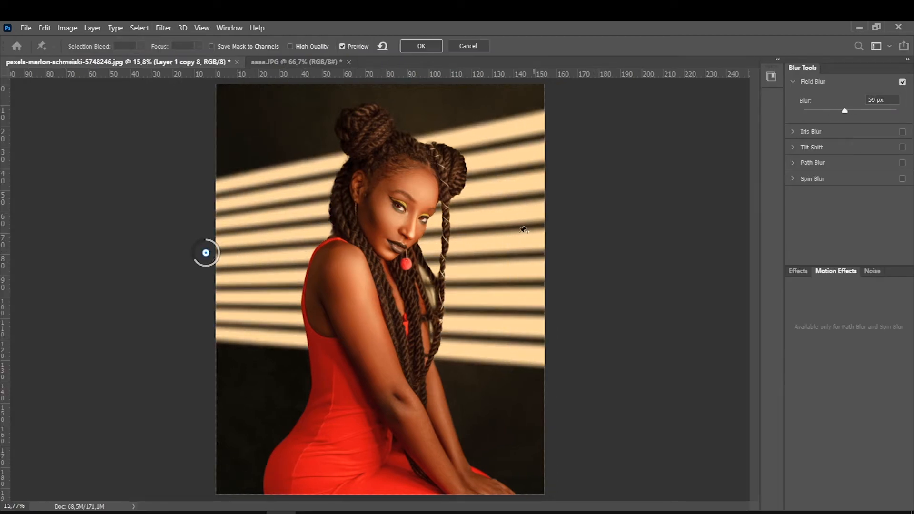
mouse_move(194, 260)
mouse_down()
mouse_move(200, 266)
mouse_move(197, 255)
mouse_up()
click(489, 243)
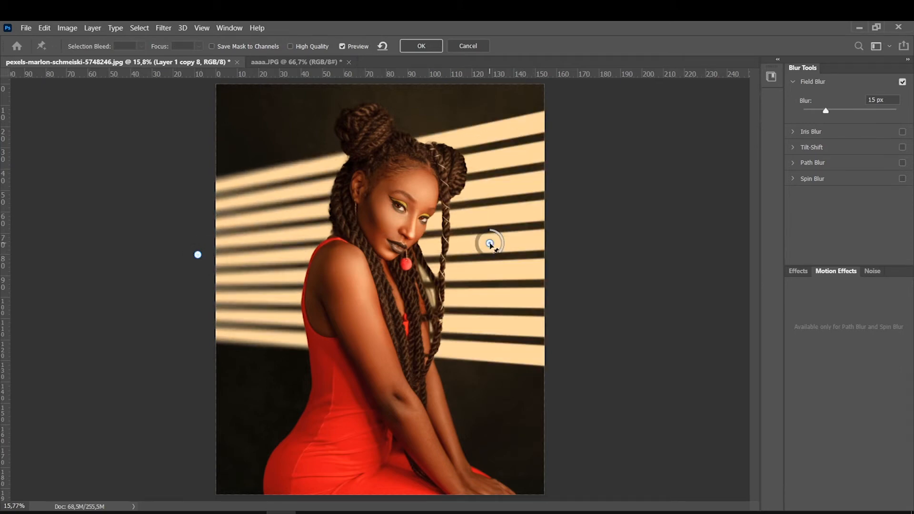
drag(501, 257, 571, 236)
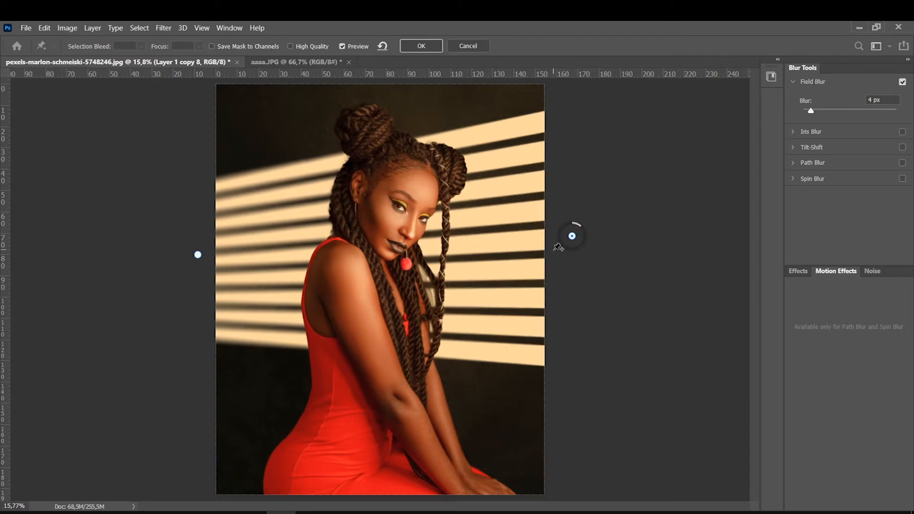
key(Delete)
click(198, 254)
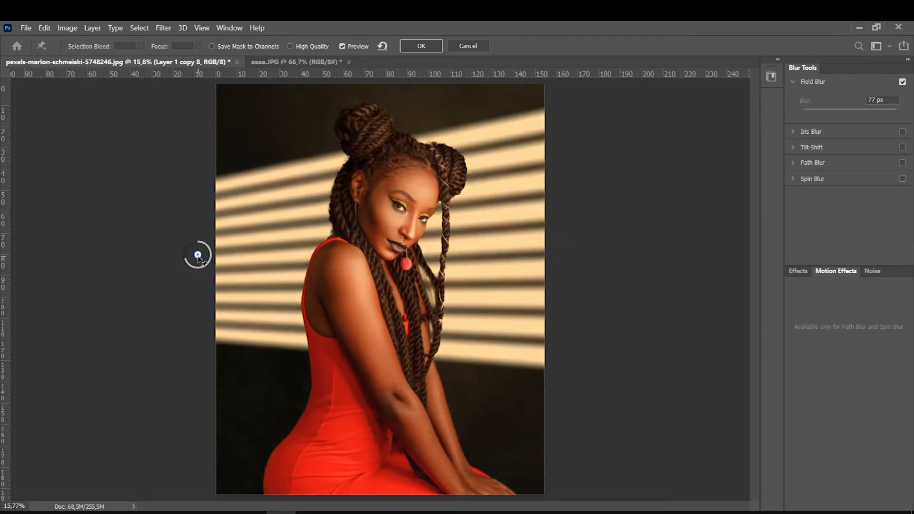
key(Delete)
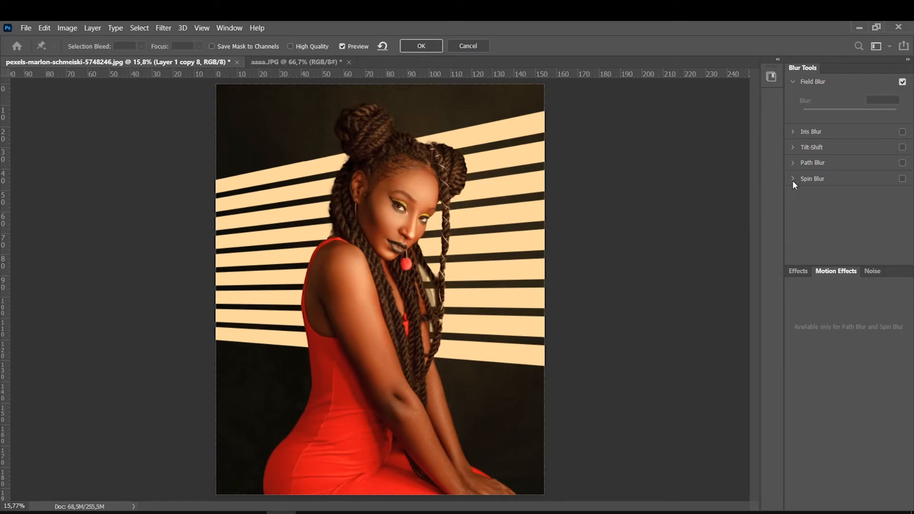
Step: Switch the stripes' blur to Tilt-Shift with a 71 px blur and rotate its focus lines to nearly vertical
click(792, 162)
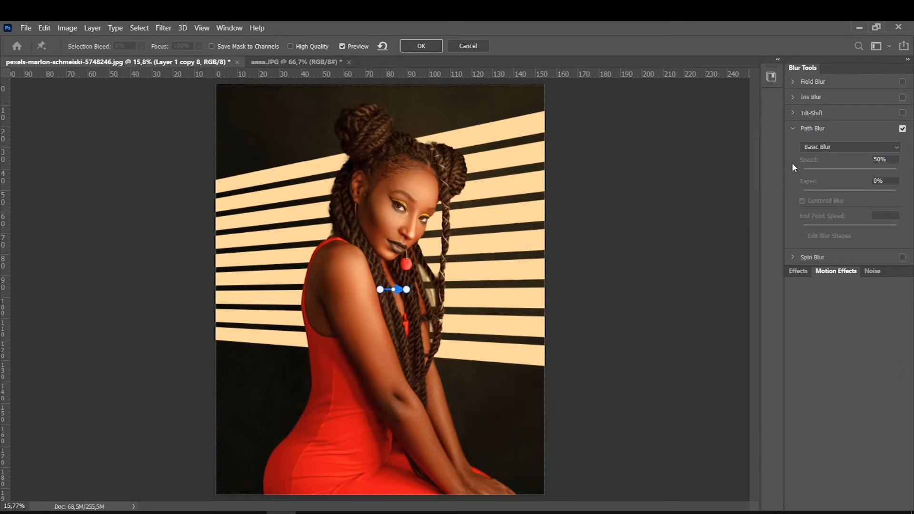
click(823, 114)
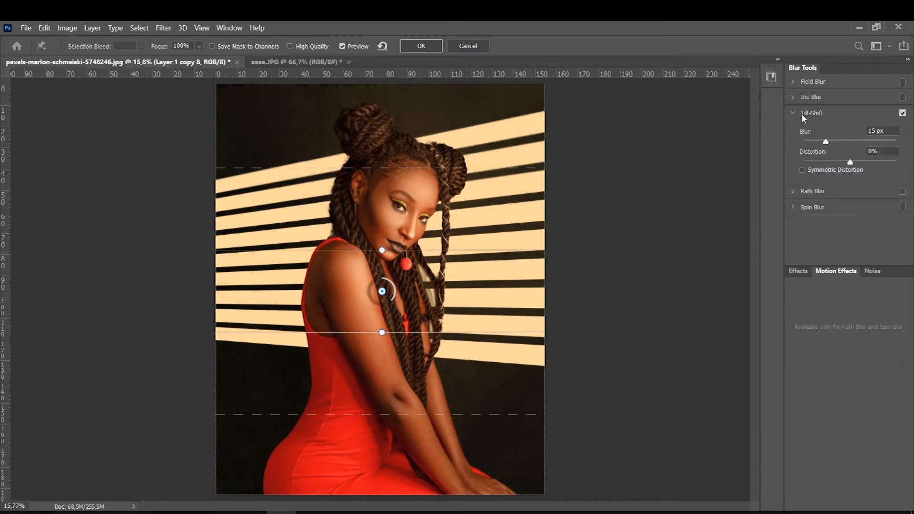
drag(825, 142, 850, 146)
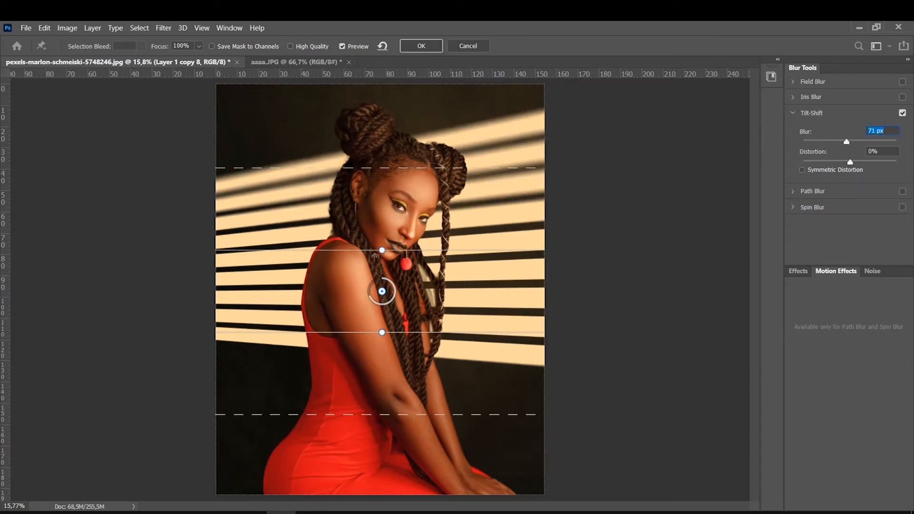
drag(284, 250, 244, 225)
drag(298, 206, 290, 383)
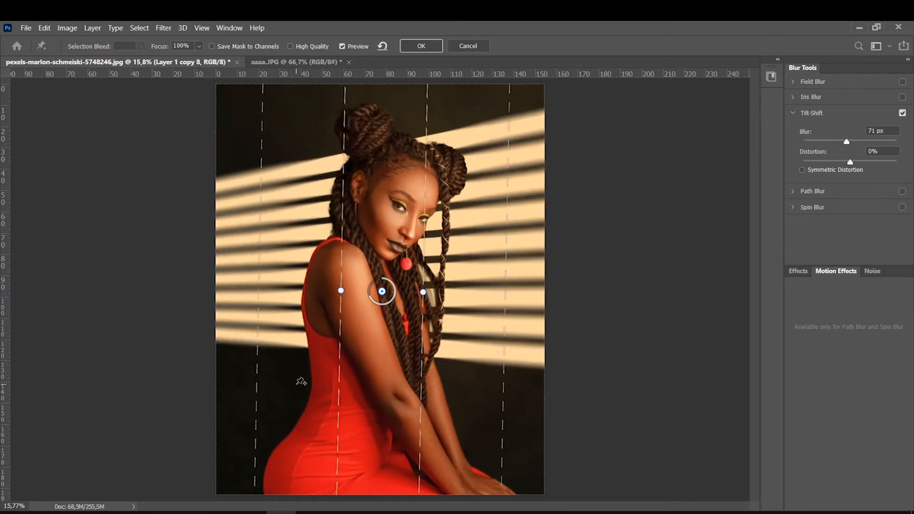
Step: Widen the Tilt-Shift transition zones past both image edges and move the focus center onto the stripes right of the woman
drag(423, 292, 606, 300)
drag(423, 292, 526, 290)
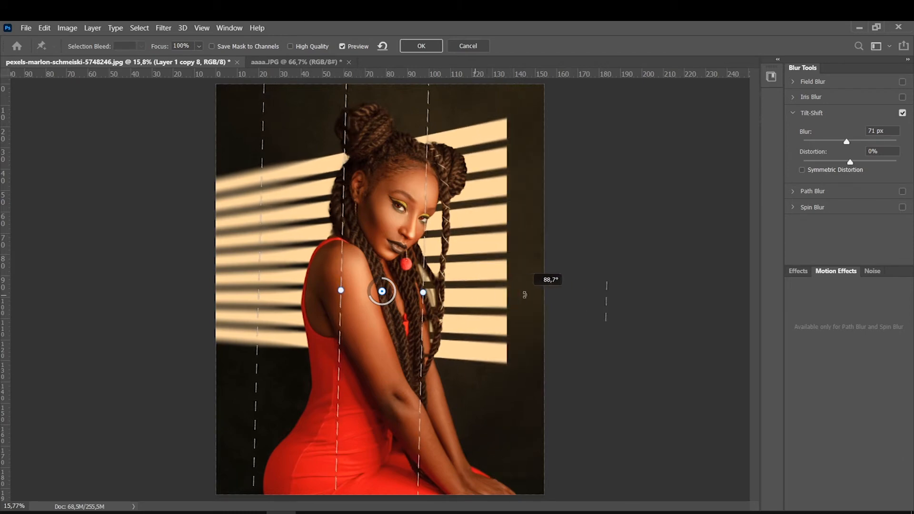
drag(340, 291, 79, 300)
drag(382, 292, 499, 265)
drag(192, 259, 171, 257)
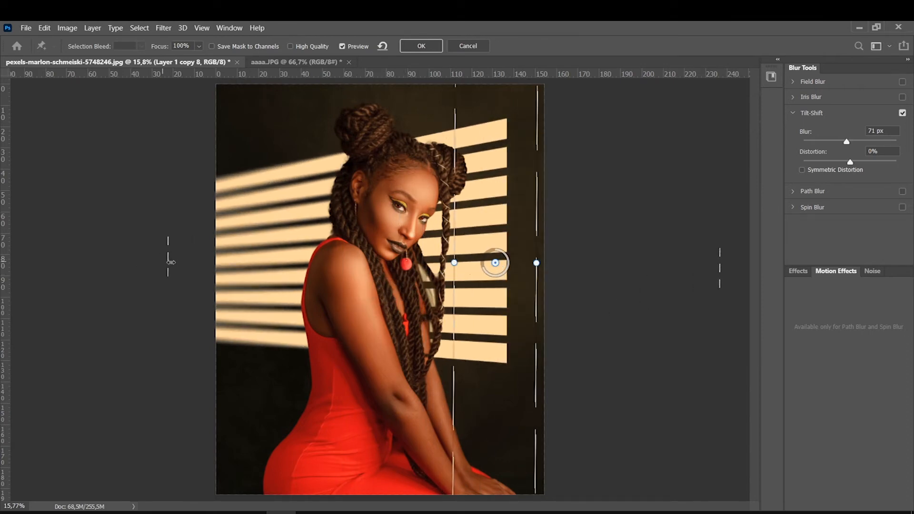
Step: Move the Tilt-Shift focus center beyond the image's right edge, set the blur to 92 px, and apply the filter
drag(487, 271, 628, 257)
drag(585, 288, 676, 296)
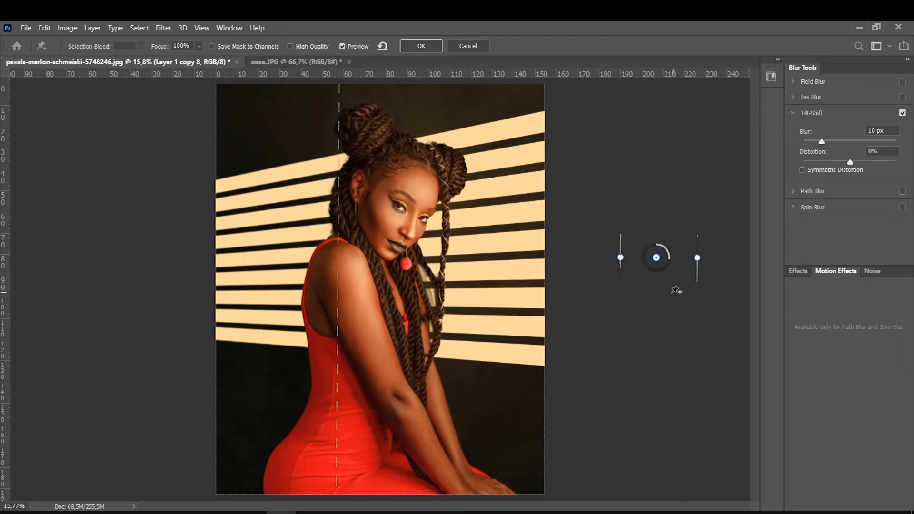
drag(687, 262, 637, 263)
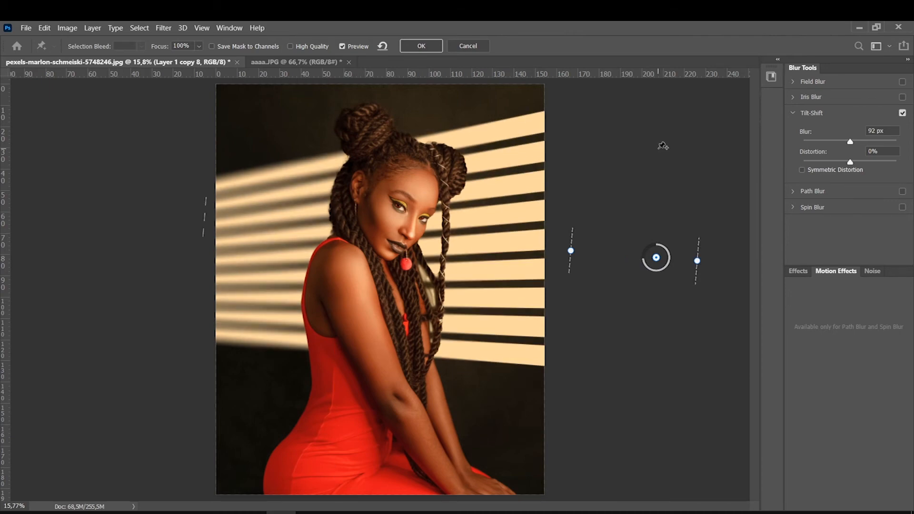
click(421, 46)
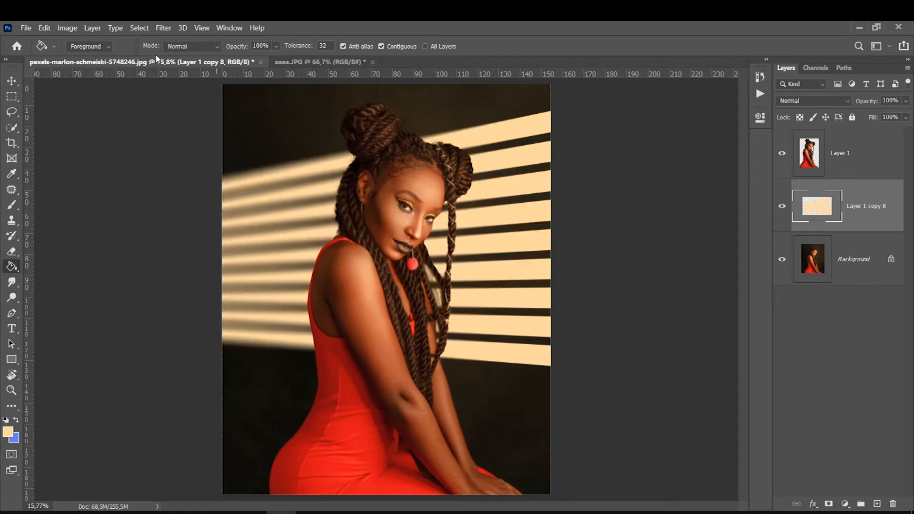
Step: Apply a Gaussian Blur with a 36 px radius to the light stripes layer
click(163, 28)
mouse_move(175, 155)
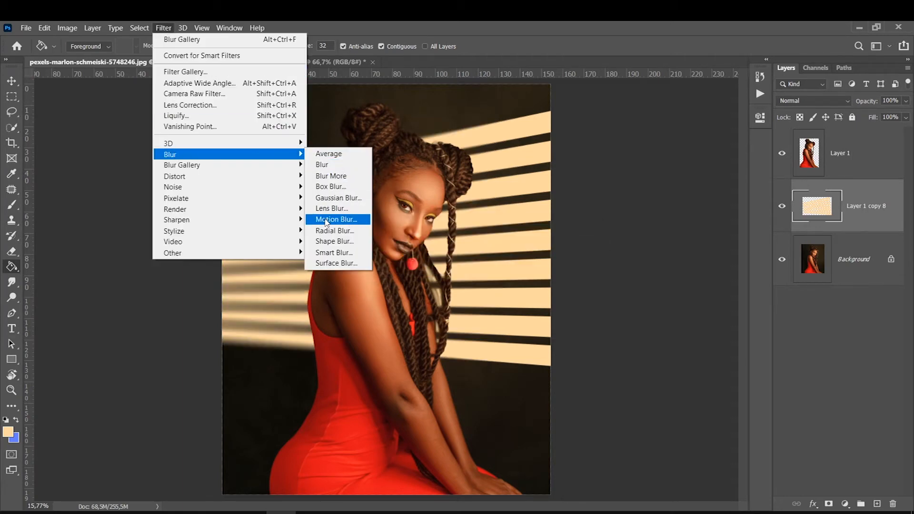
click(333, 197)
click(713, 404)
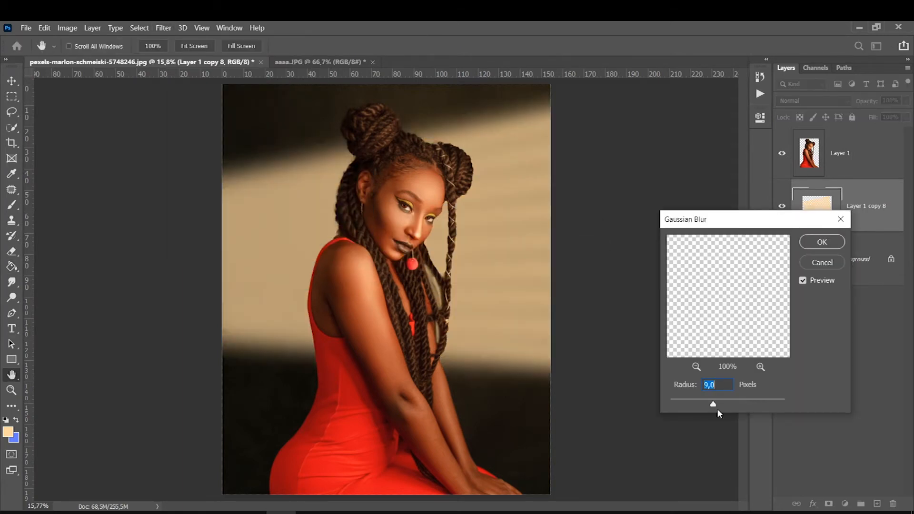
mouse_move(724, 425)
mouse_down()
mouse_move(724, 405)
mouse_move(736, 420)
mouse_up()
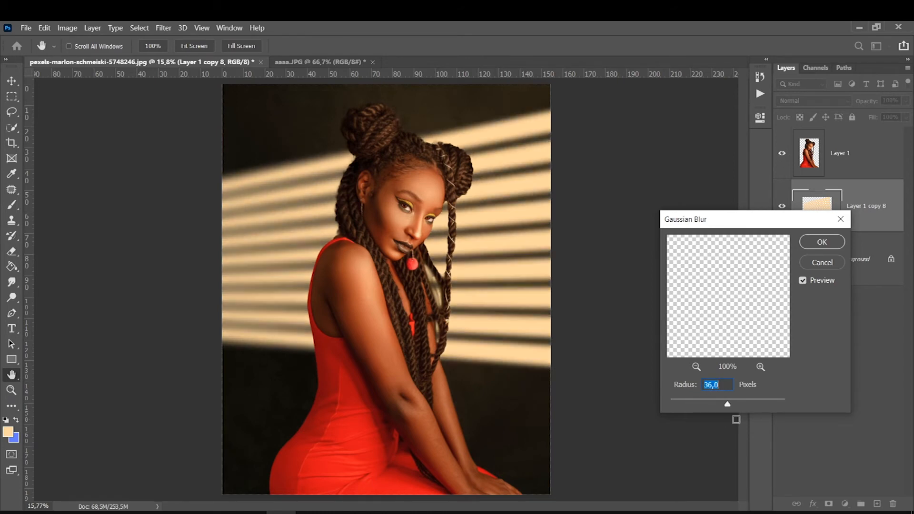
click(811, 242)
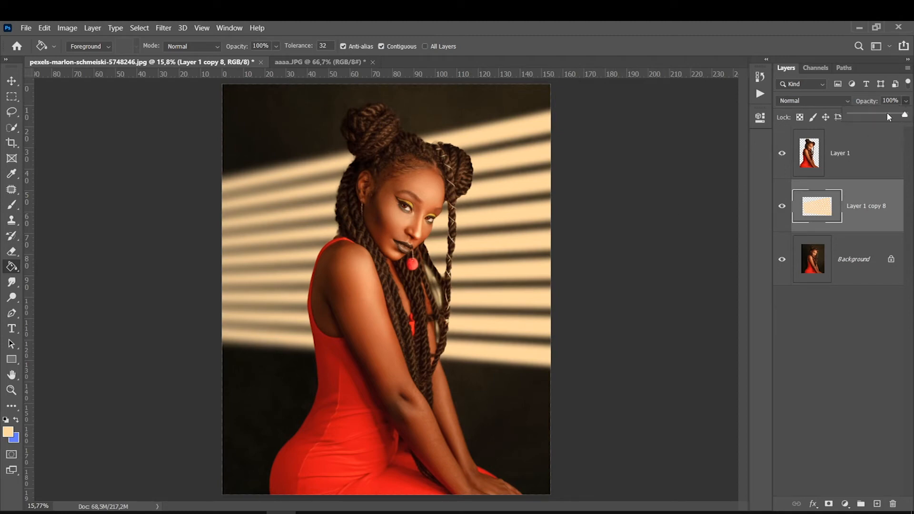
Step: Try the Color Dodge blend mode on the stripes layer at 100% opacity
drag(865, 119, 904, 115)
click(807, 100)
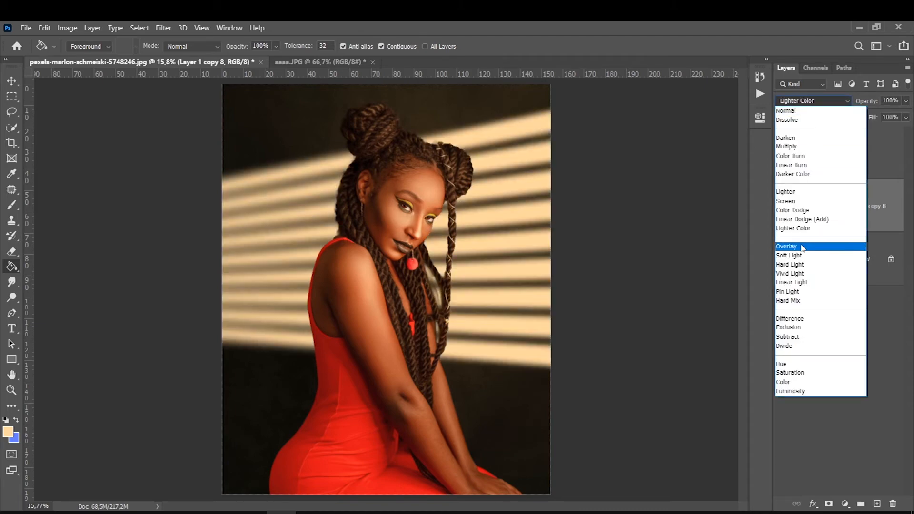
click(793, 257)
click(810, 100)
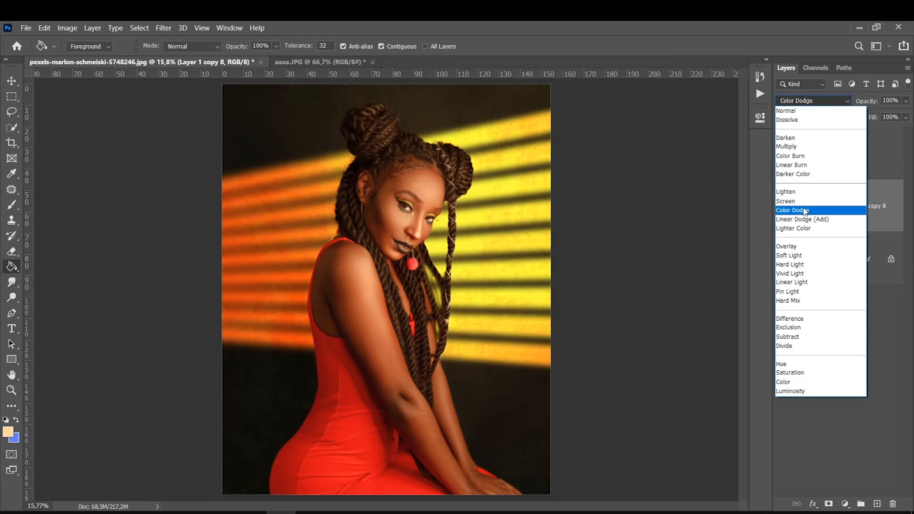
click(786, 210)
click(906, 101)
click(847, 200)
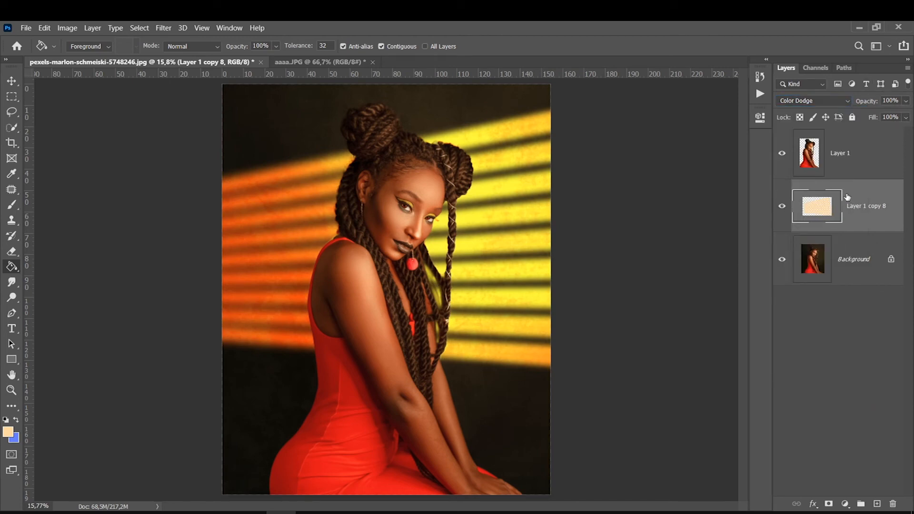
Step: Adjust the stripes' Hue/Saturation to a hue of about +15, saturation -69 and slightly higher lightness
key(ctrl+u)
drag(668, 235, 646, 236)
drag(636, 267, 599, 268)
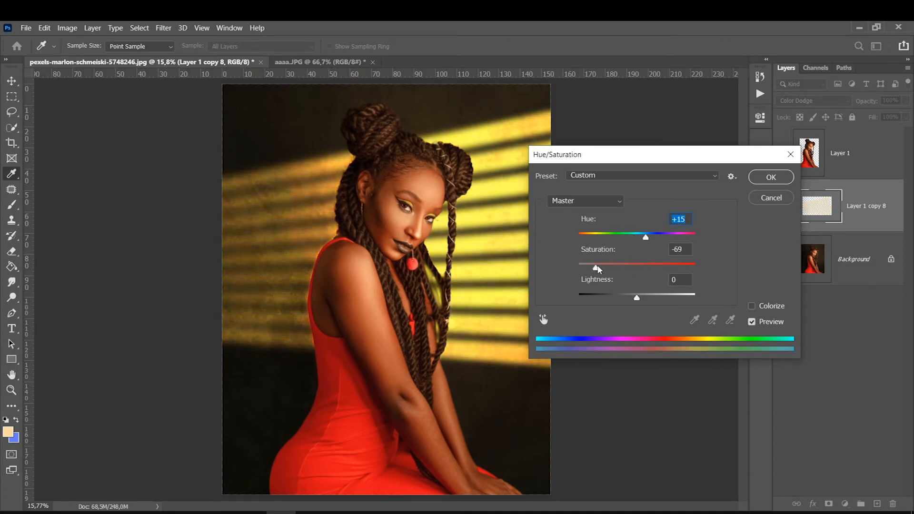
drag(645, 236, 644, 236)
mouse_move(636, 298)
mouse_down()
mouse_move(652, 297)
mouse_move(624, 298)
mouse_move(645, 297)
mouse_up()
click(765, 182)
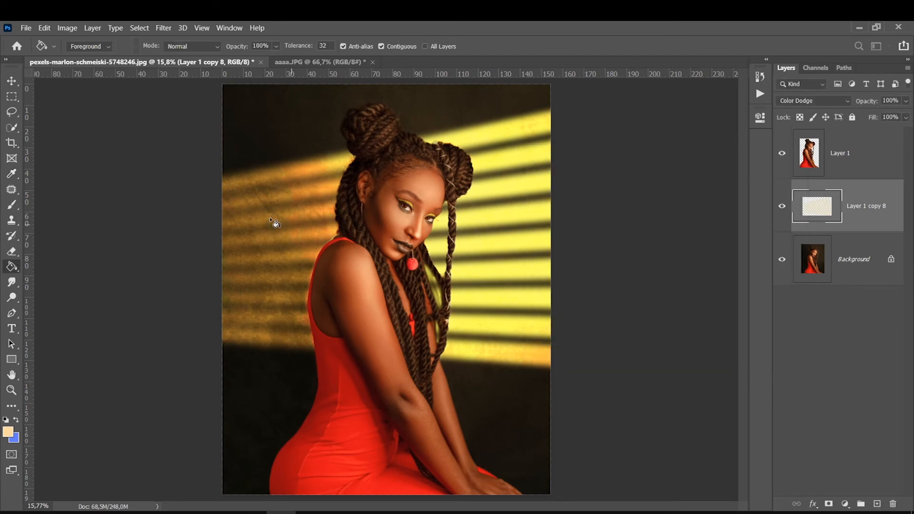
Step: Whiten the stripes with a second Hue/Saturation adjustment of saturation -68 and lightness +65
mouse_move(906, 101)
mouse_down()
mouse_move(890, 117)
mouse_move(856, 119)
mouse_move(906, 116)
mouse_up()
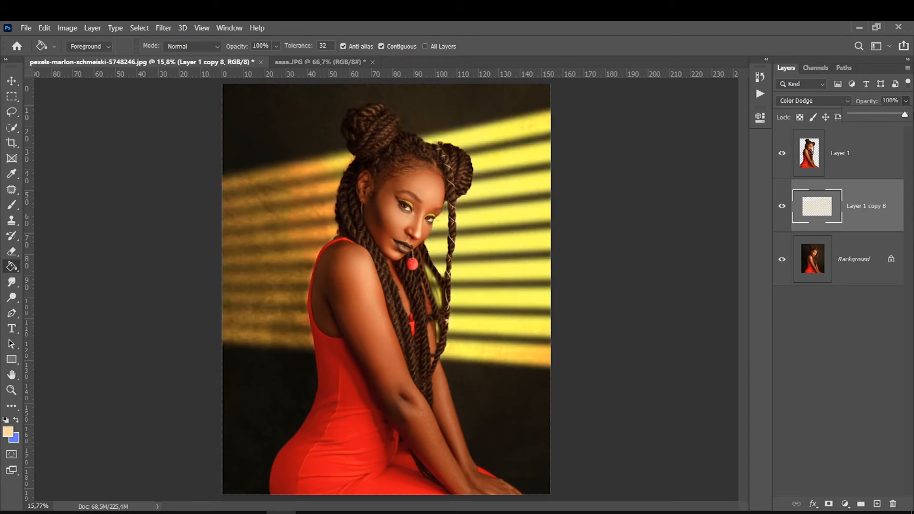
key(ctrl+u)
drag(642, 298, 671, 298)
drag(636, 267, 598, 268)
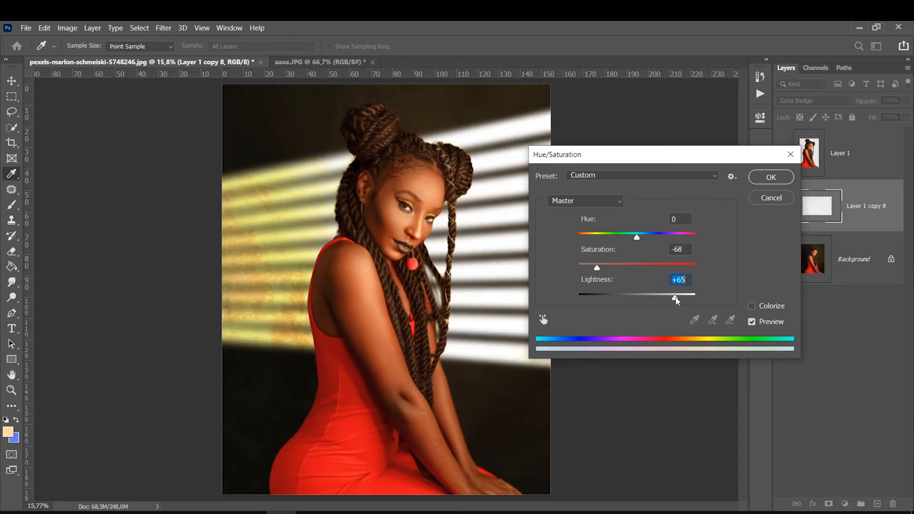
click(771, 177)
Step: Compare the Normal and Screen blend modes on the stripes layer and set it to Lighten
click(812, 101)
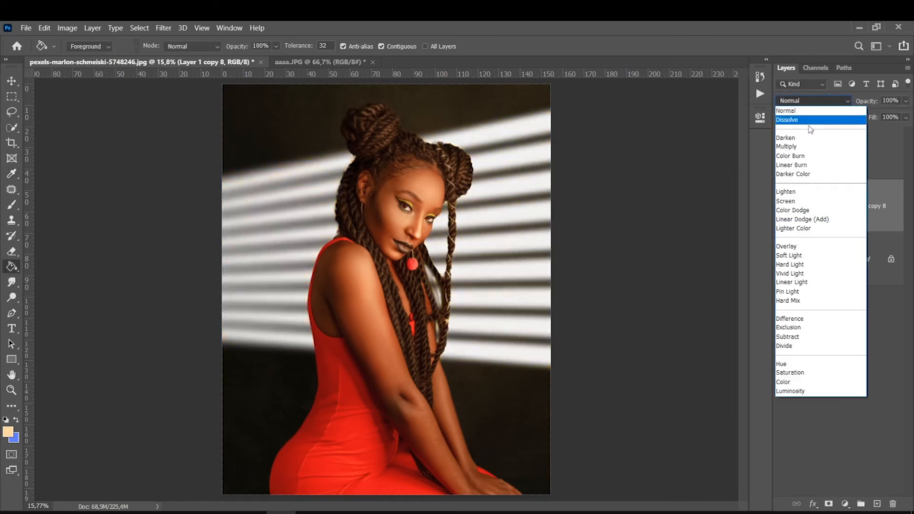
click(788, 201)
click(812, 100)
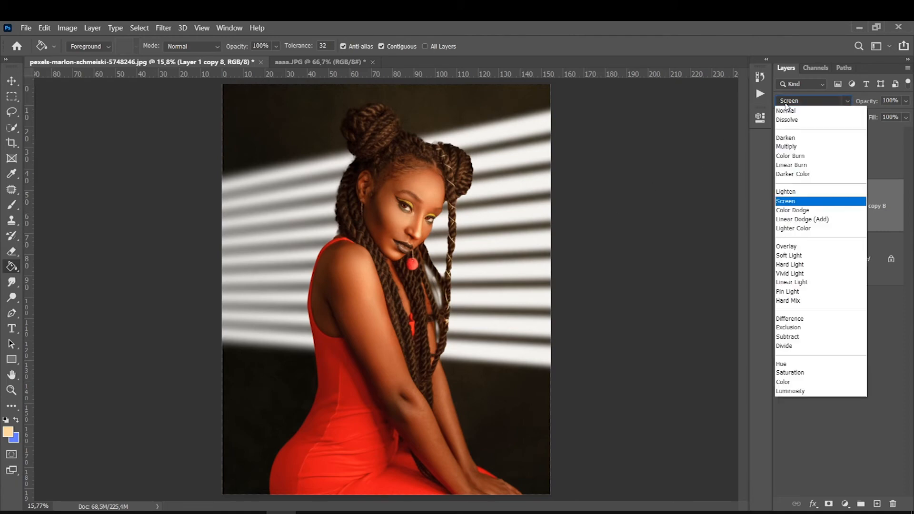
click(783, 187)
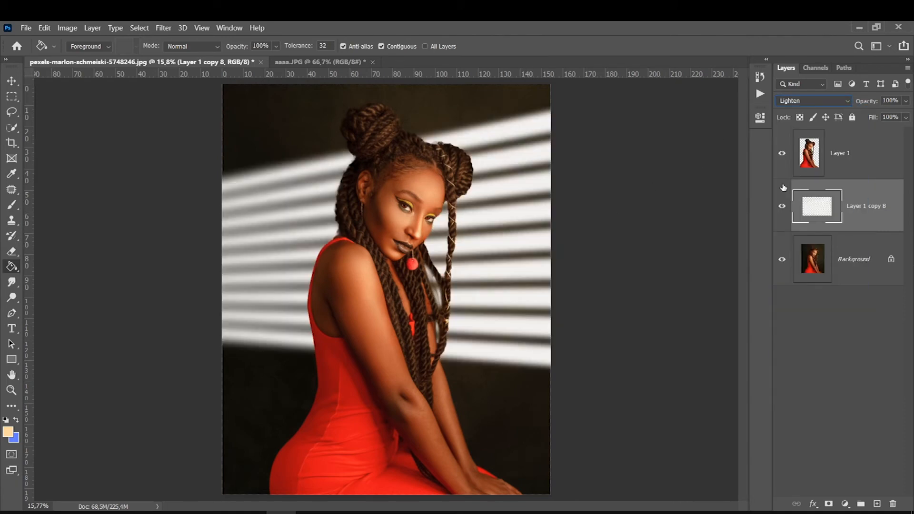
Step: Add a layer mask to the stripes and fade them toward the image's left side with an undithered linear gradient
click(828, 504)
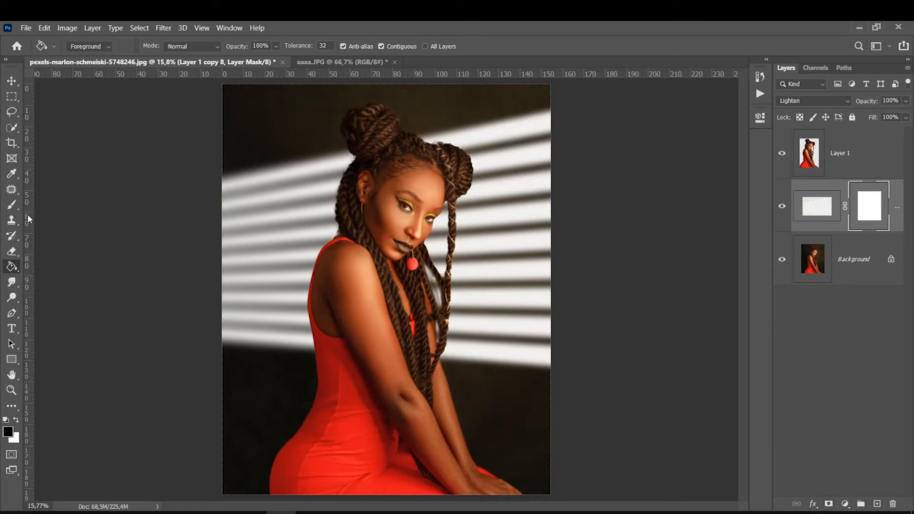
right_click(14, 270)
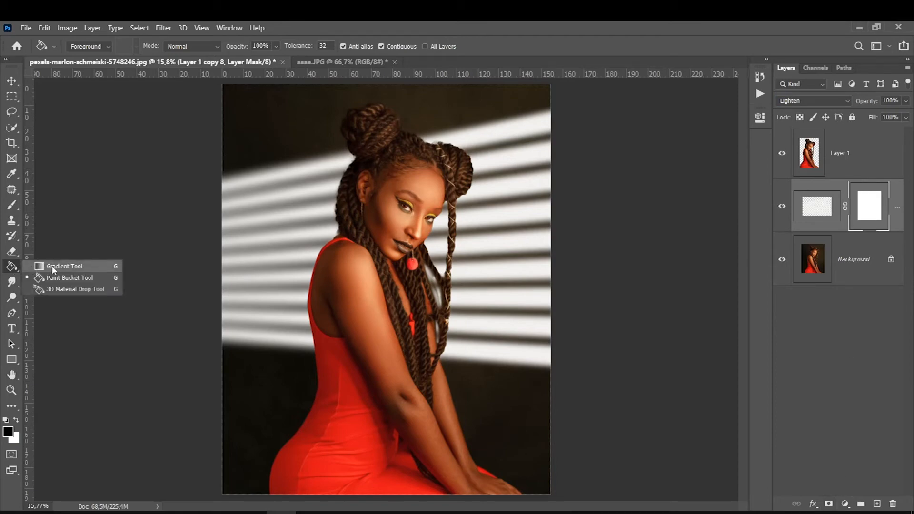
click(47, 265)
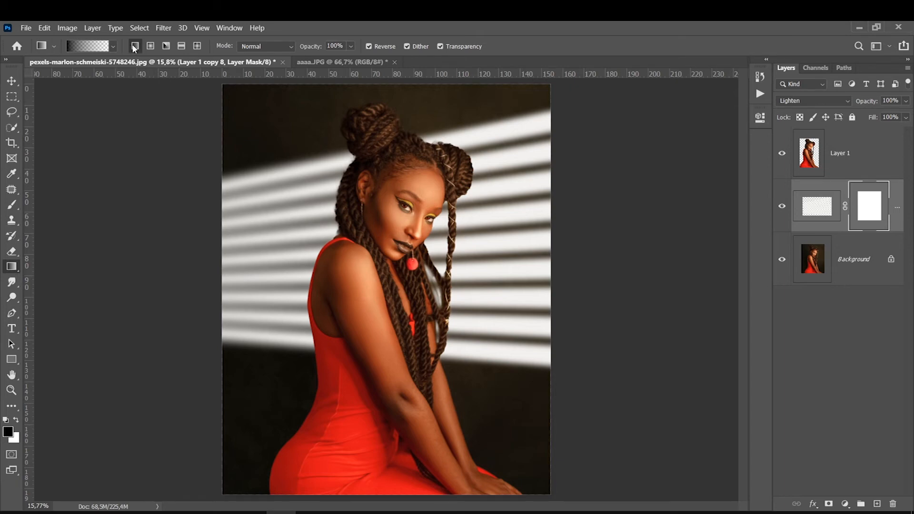
click(407, 47)
drag(514, 275, 227, 274)
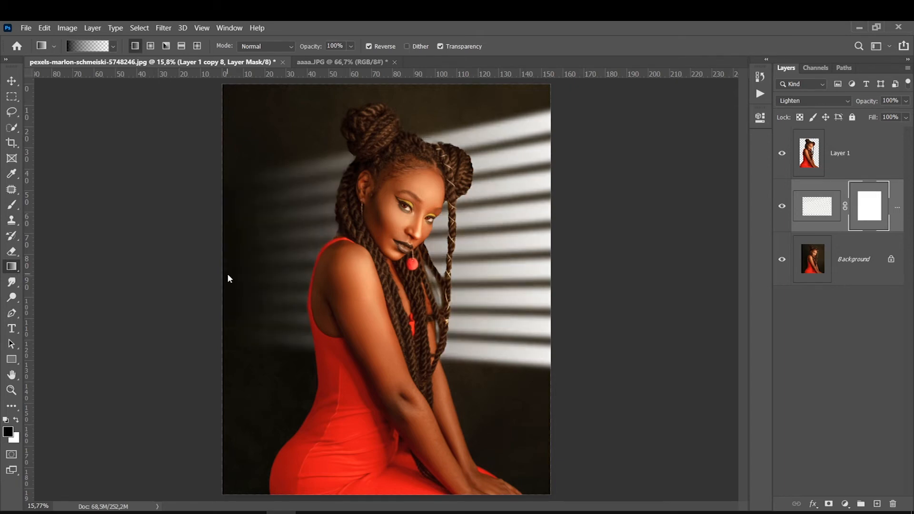
key(ctrl+z)
drag(671, 260, 153, 285)
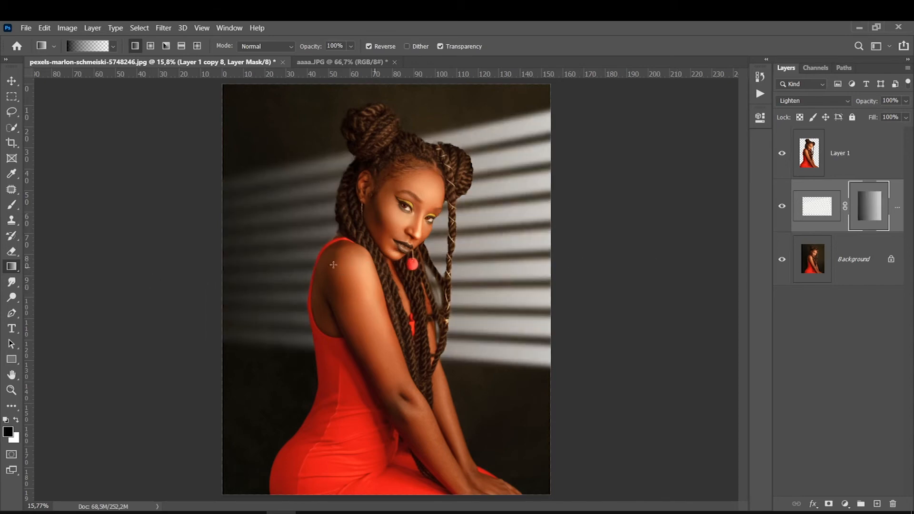
Step: Try additional linear gradients on the stripes' mask for a stronger fade and undo them
drag(705, 255, 162, 263)
key(ctrl+z)
drag(698, 273, 209, 268)
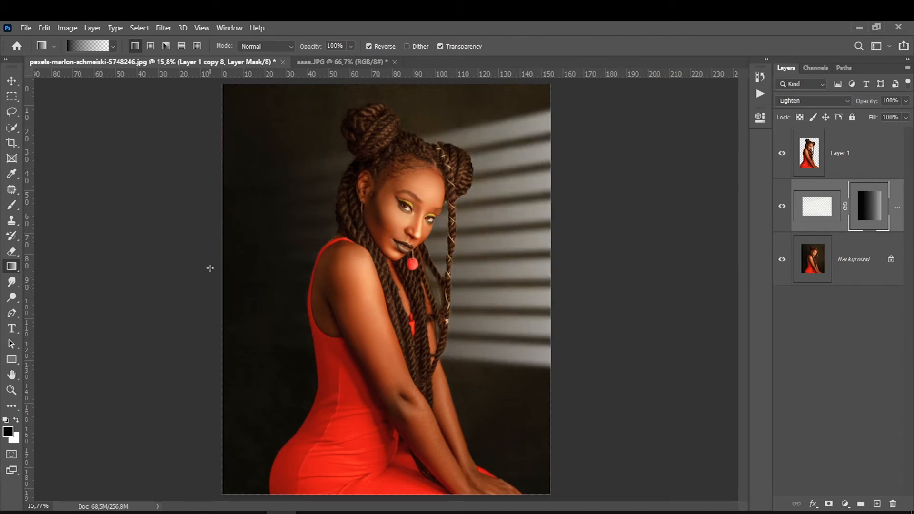
key(ctrl+z)
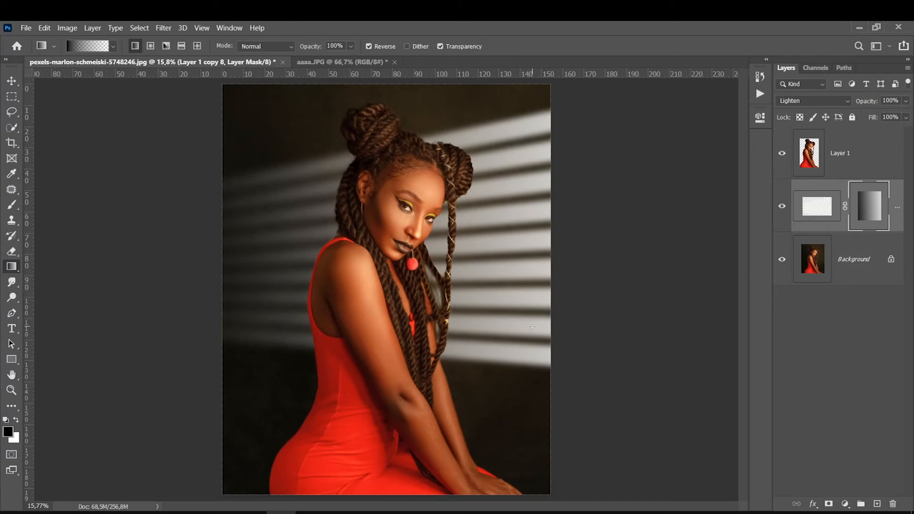
drag(247, 300, 607, 189)
Step: Set up a softer black brush for the stripes' mask with 13% opacity and a size of 2100 px
key(b)
click(273, 46)
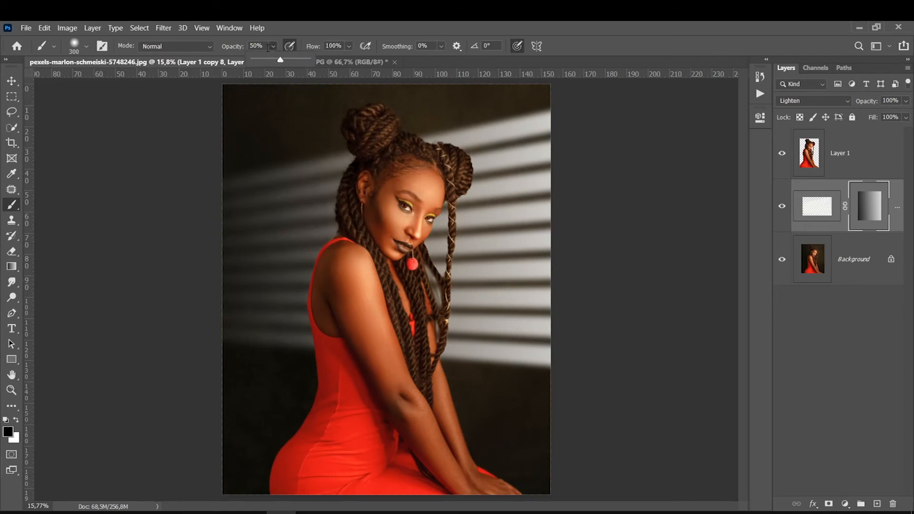
click(261, 61)
right_click(318, 251)
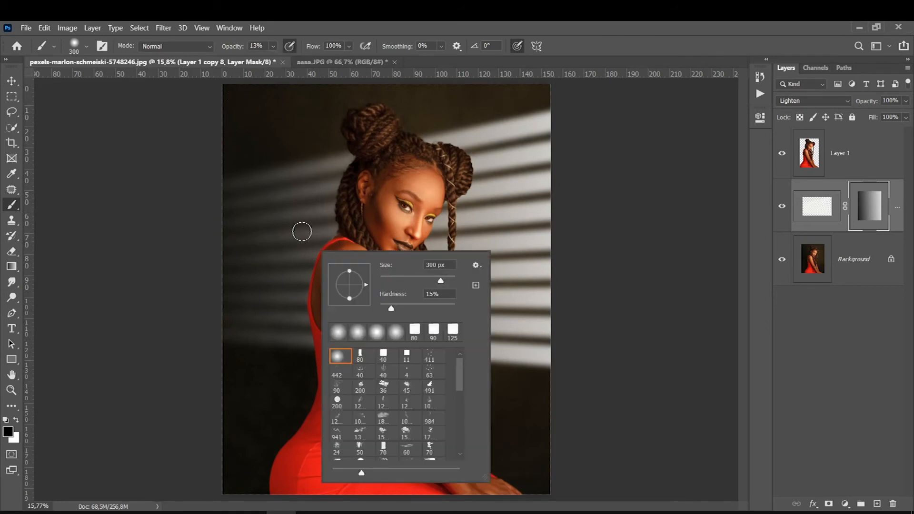
drag(391, 310, 372, 310)
click(824, 220)
key(bracketright)
key(bracketright)
key(bracketright)
key(bracketright)
key(bracketright)
key(bracketright)
key(bracketright)
key(bracketright)
key(bracketright)
key(bracketright)
key(bracketright)
key(bracketright)
key(bracketright)
key(bracketright)
key(bracketright)
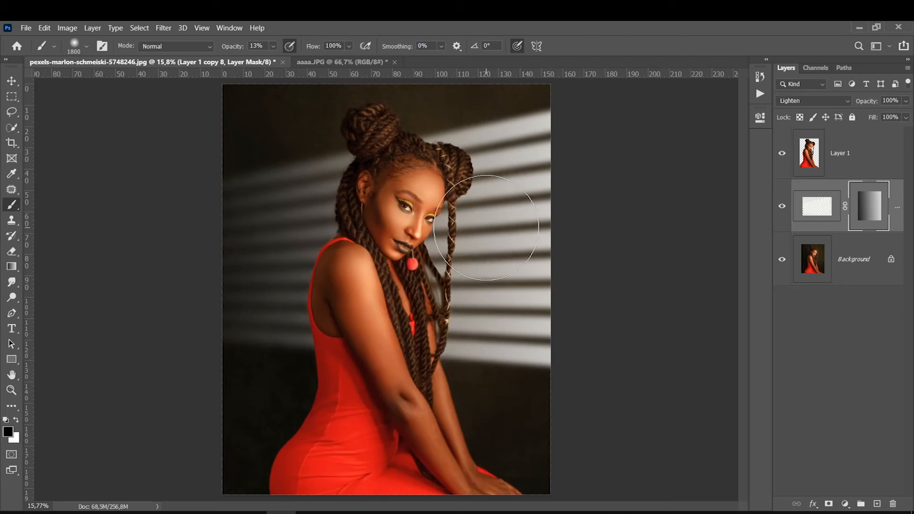
key(bracketright)
key(bracketright)
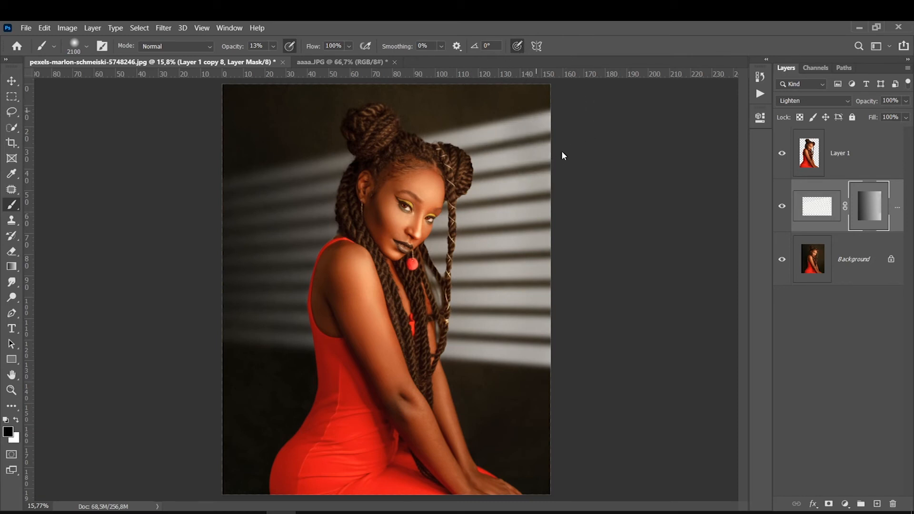
Step: Lower the stripes layer's opacity to 61% and add a new empty layer between it and the woman's cutout
click(814, 207)
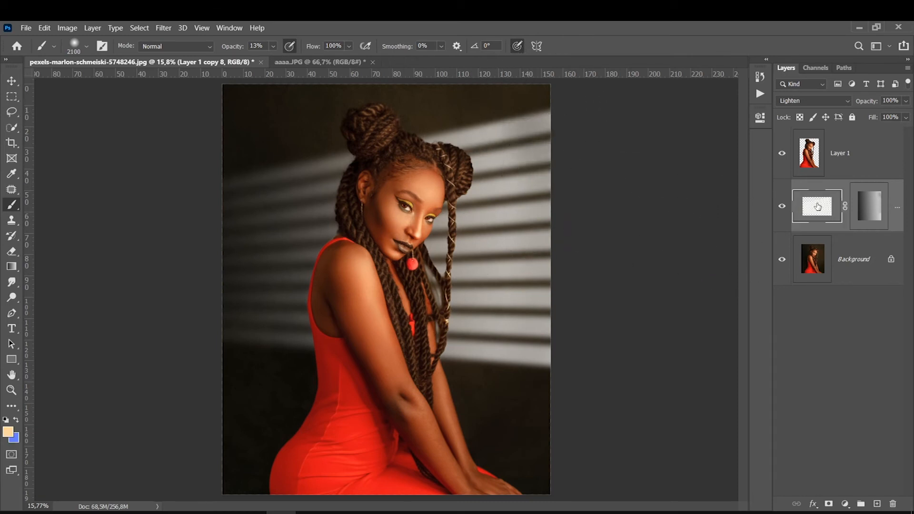
drag(906, 100, 884, 117)
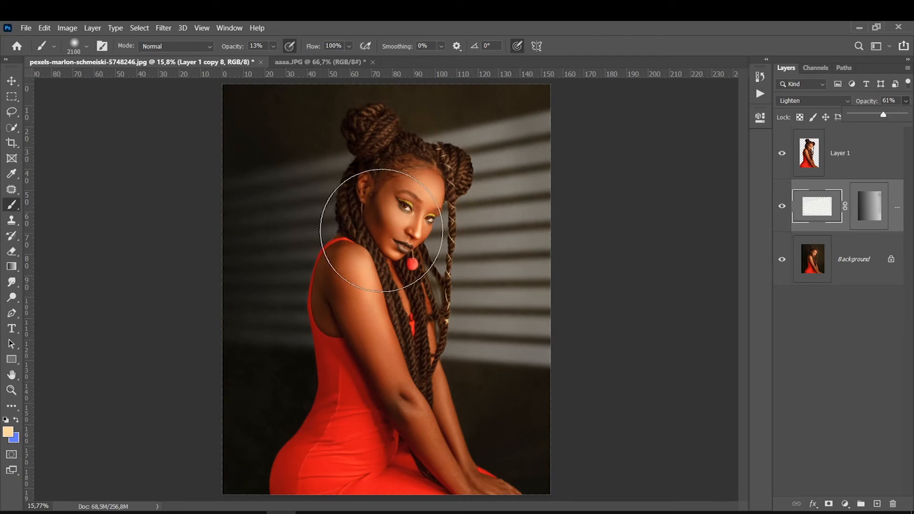
click(834, 157)
click(827, 193)
click(877, 503)
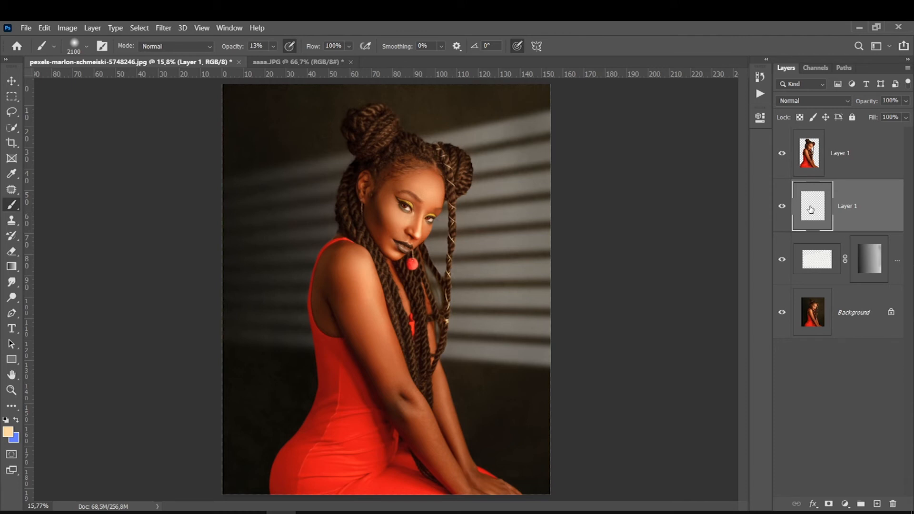
Step: Sample the foreground color from the stripes and raise its brightness to 100% for a pale cream, fff1de
click(10, 433)
click(506, 262)
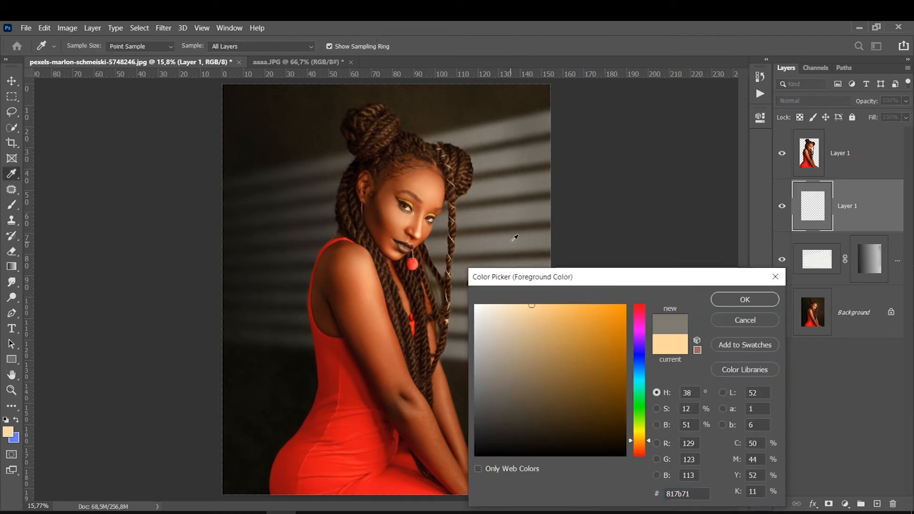
drag(491, 380, 490, 296)
click(504, 216)
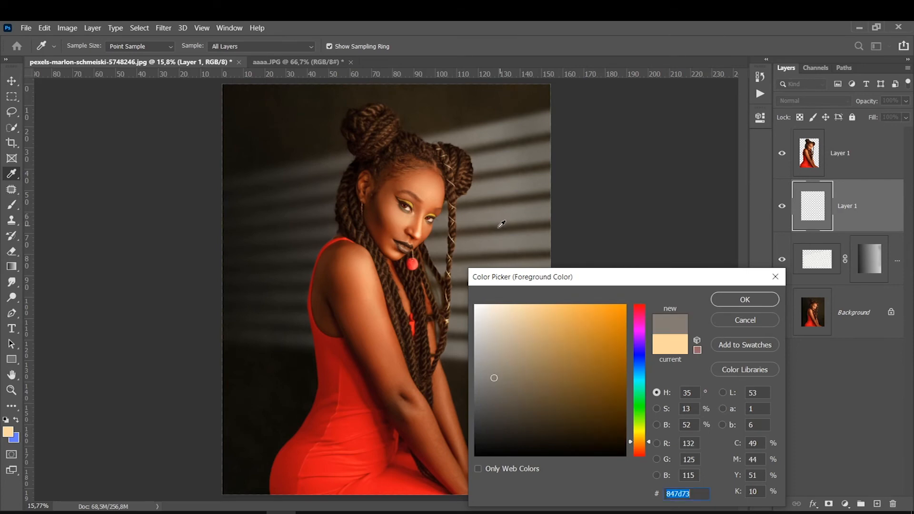
click(689, 424)
text(100)
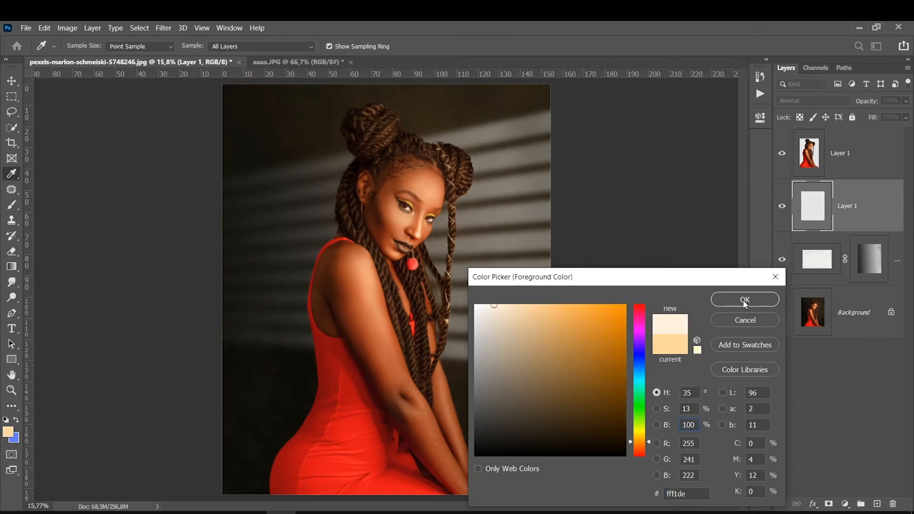
click(739, 297)
Step: Enlarge the brush to 5000 px and paint a soft cream glow over the stripes right of the woman
key(b)
key(bracketright)
key(bracketright)
key(bracketright)
key(bracketright)
key(bracketright)
key(bracketright)
key(bracketright)
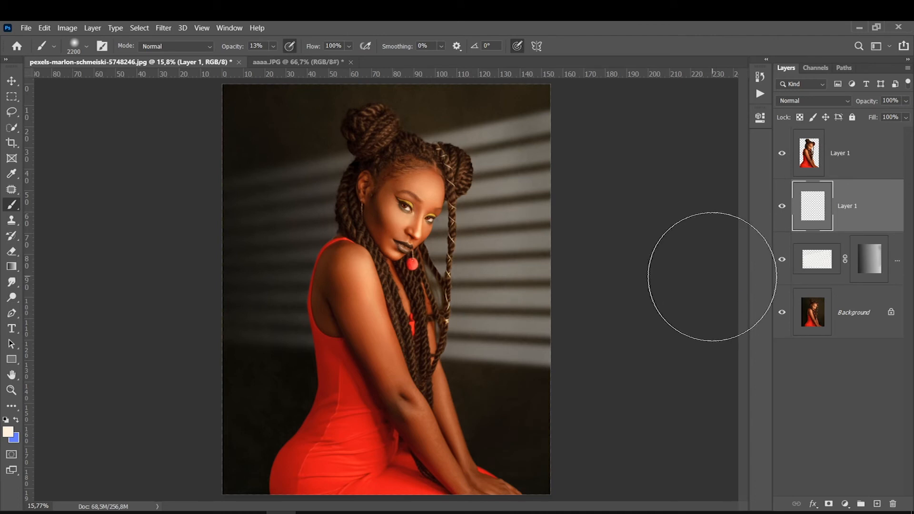
key(bracketright)
key(bracketright)
key(bracketright)
key(bracketright)
key(bracketright)
key(bracketright)
key(bracketright)
key(bracketright)
key(bracketright)
key(bracketright)
key(bracketright)
key(bracketright)
key(bracketright)
key(bracketright)
key(bracketright)
key(bracketright)
key(bracketright)
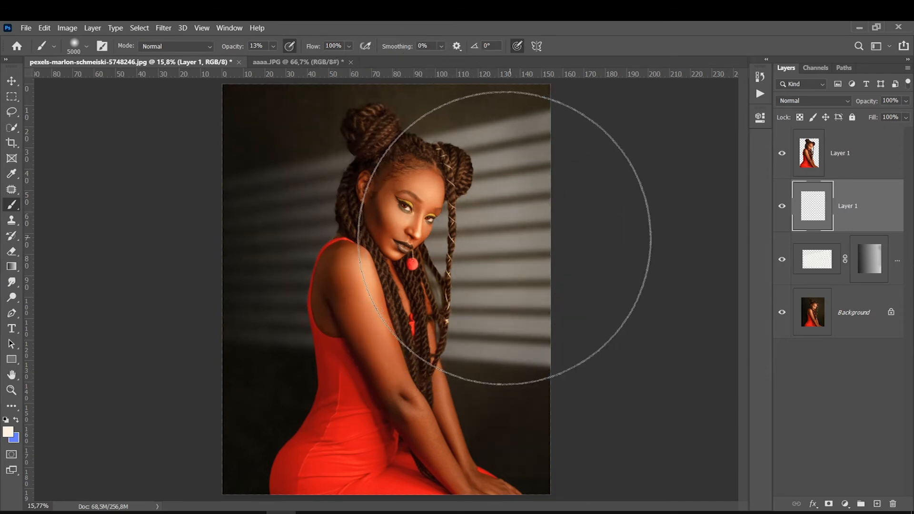
click(505, 238)
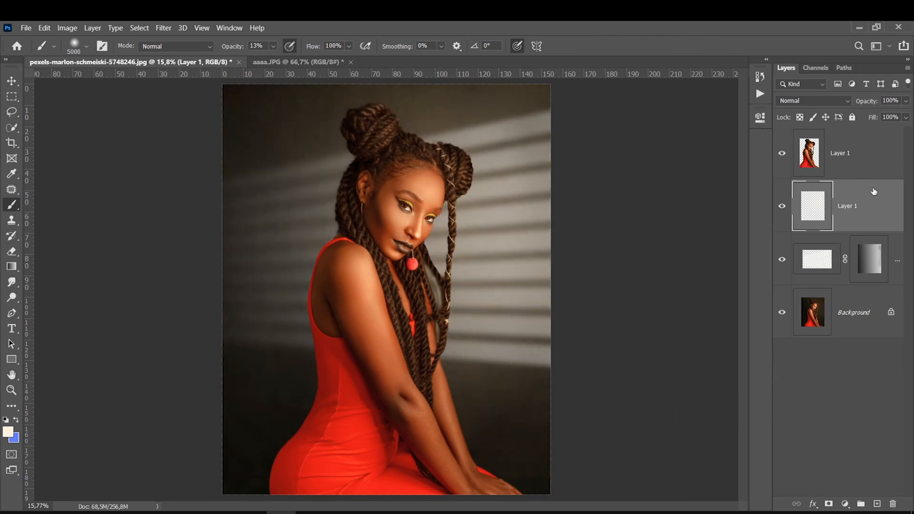
Step: Duplicate the cream glow layer, place the copy above the woman's cutout and set its blend mode to Soft Light
key(ctrl+j)
drag(873, 197, 884, 133)
click(829, 98)
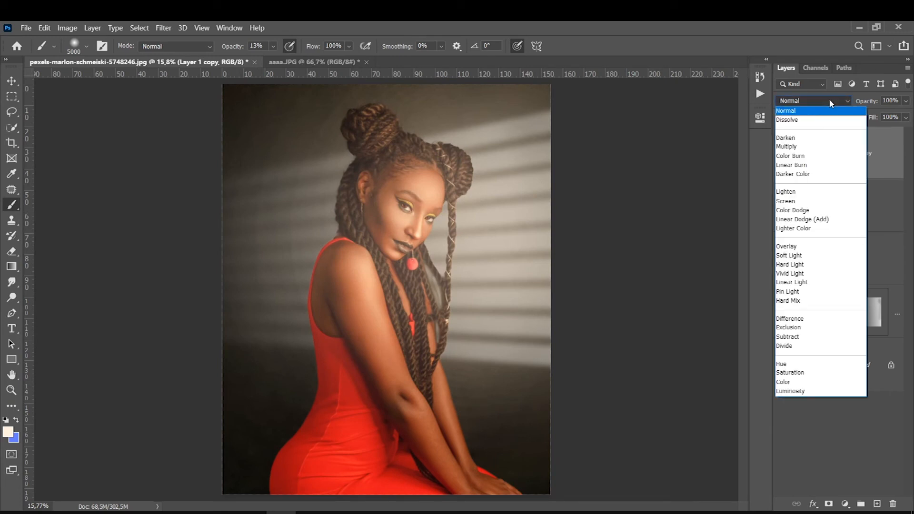
click(827, 259)
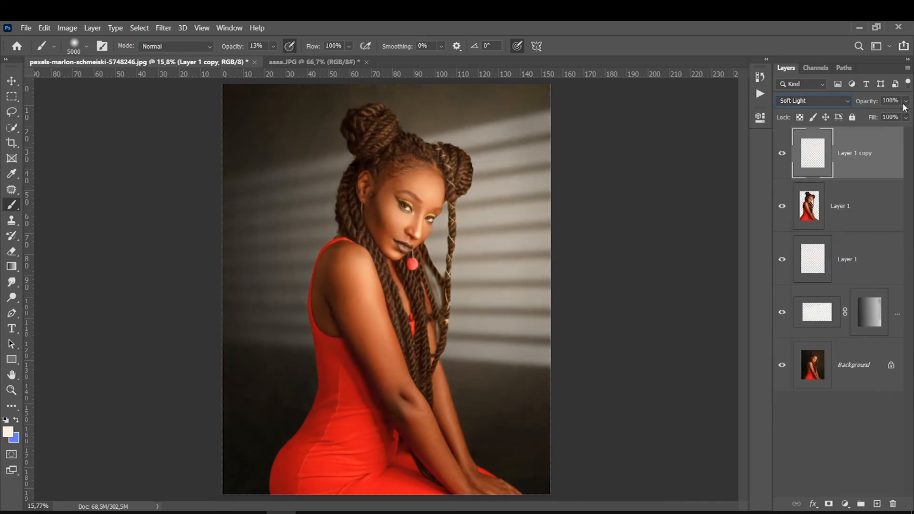
Step: Lower the opacity of the Soft Light glow copy to 51%
click(865, 244)
click(905, 101)
drag(887, 114, 870, 116)
click(865, 152)
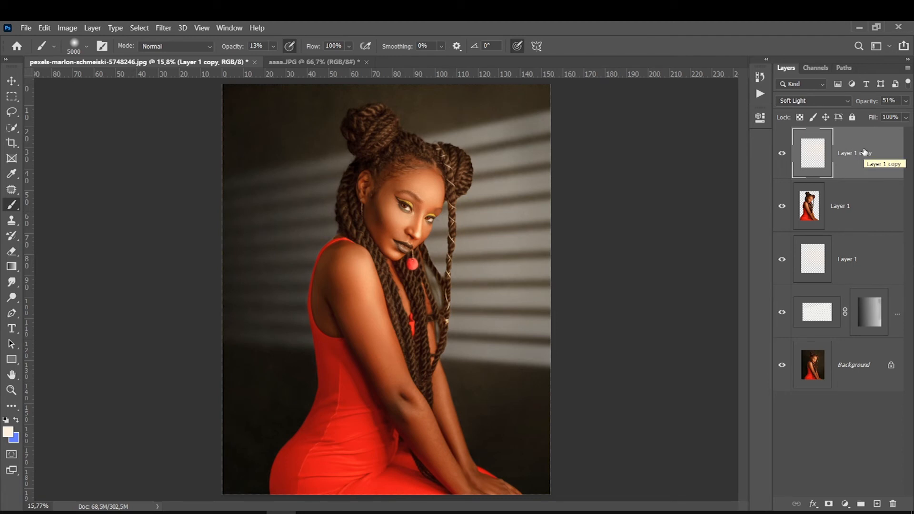
Step: Add a Color Balance adjustment above all layers and shift its midtones toward yellow at -14
click(845, 504)
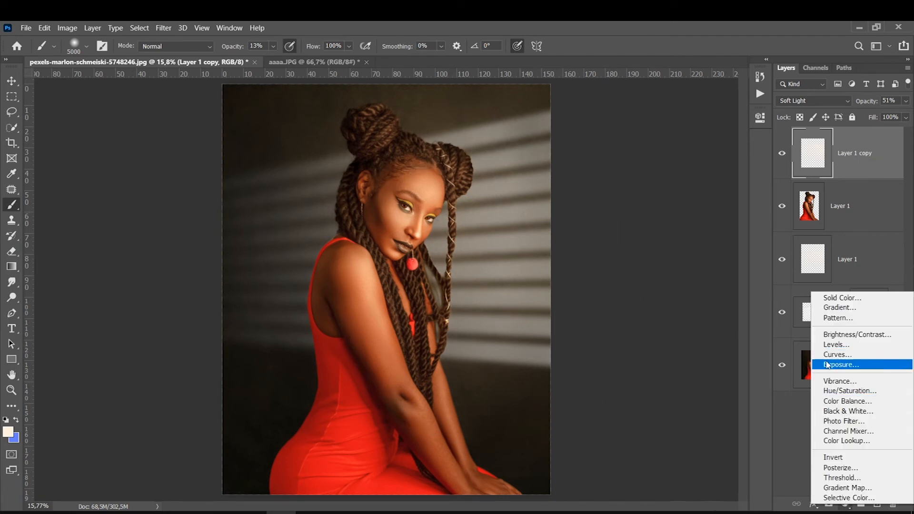
click(832, 403)
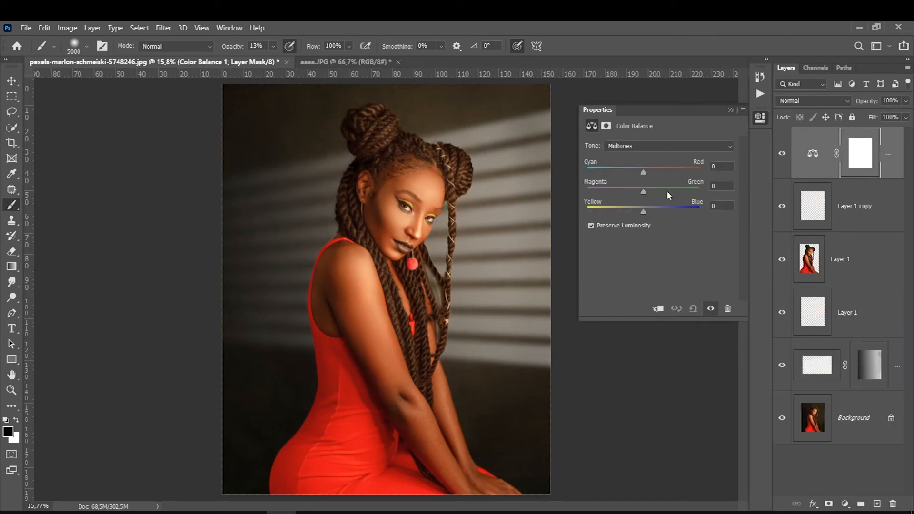
drag(644, 212, 637, 213)
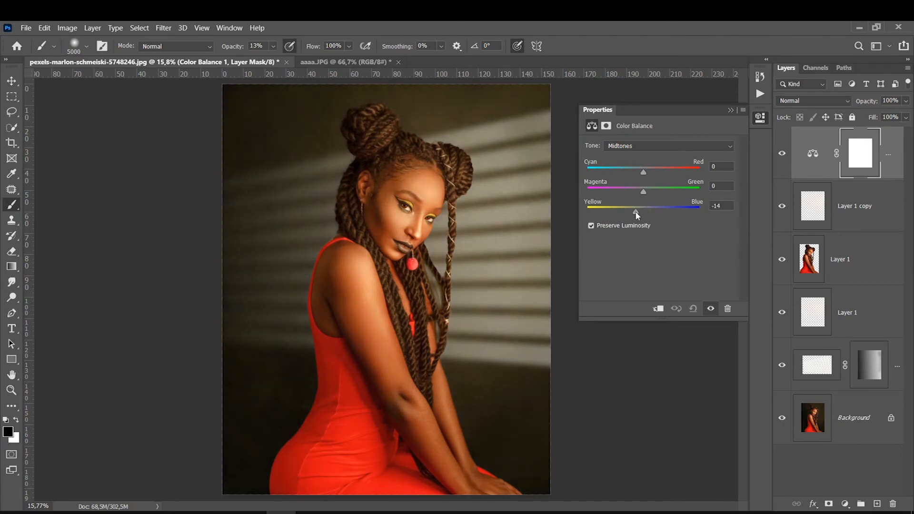
Step: Warm the Color Balance highlights by setting Yellow–Blue to -12 and shifting slightly toward red
click(631, 145)
click(621, 178)
drag(640, 213, 634, 213)
drag(643, 176, 649, 175)
Step: Warm the Color Balance shadows with Cyan–Red at +9 and a shift toward yellow
click(641, 146)
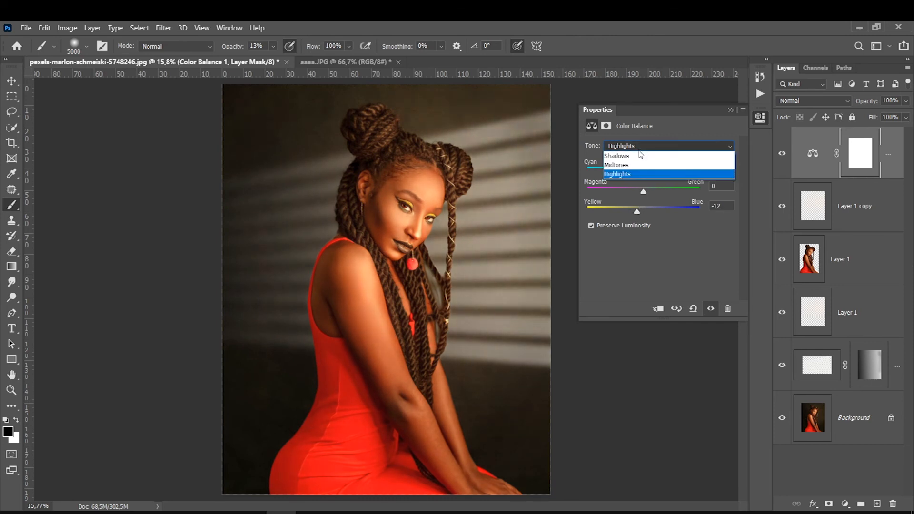
click(634, 157)
drag(642, 173, 649, 173)
drag(642, 210, 627, 211)
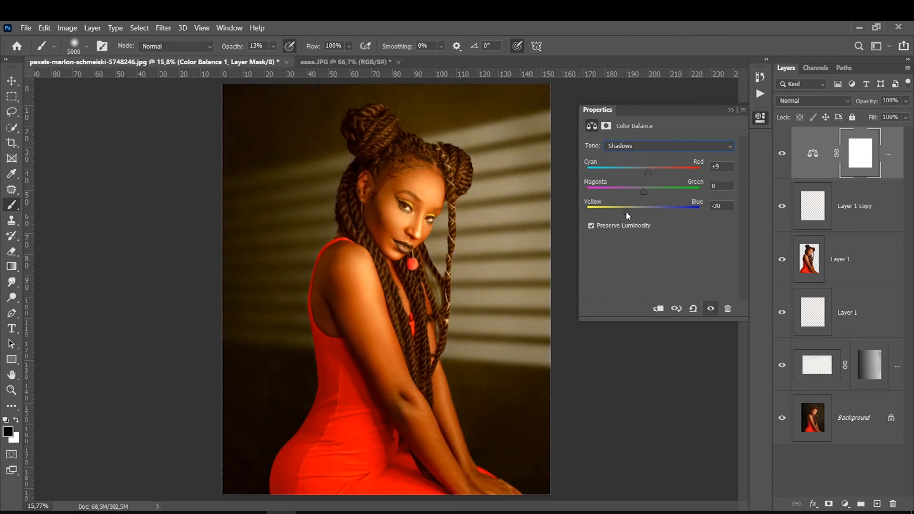
click(729, 111)
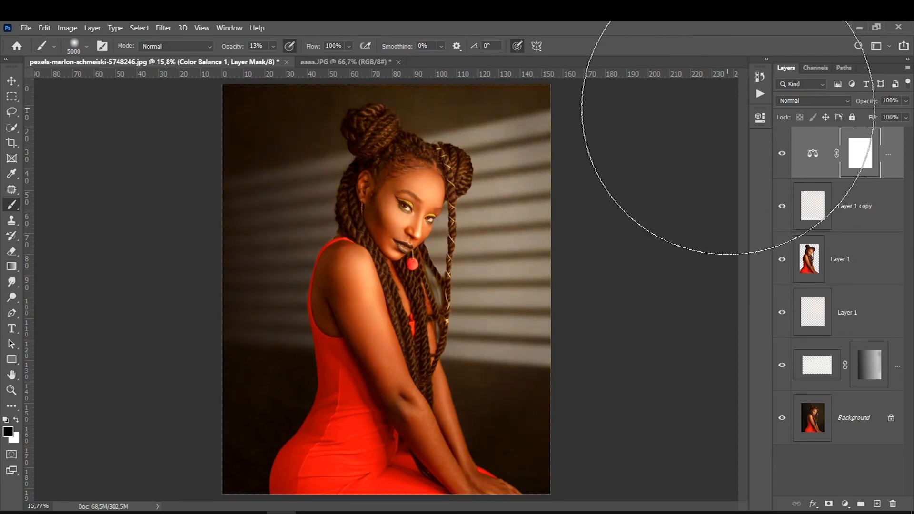
Step: Compare the composite with the Background layer hidden and shown
click(782, 418)
click(782, 418)
click(783, 420)
click(782, 420)
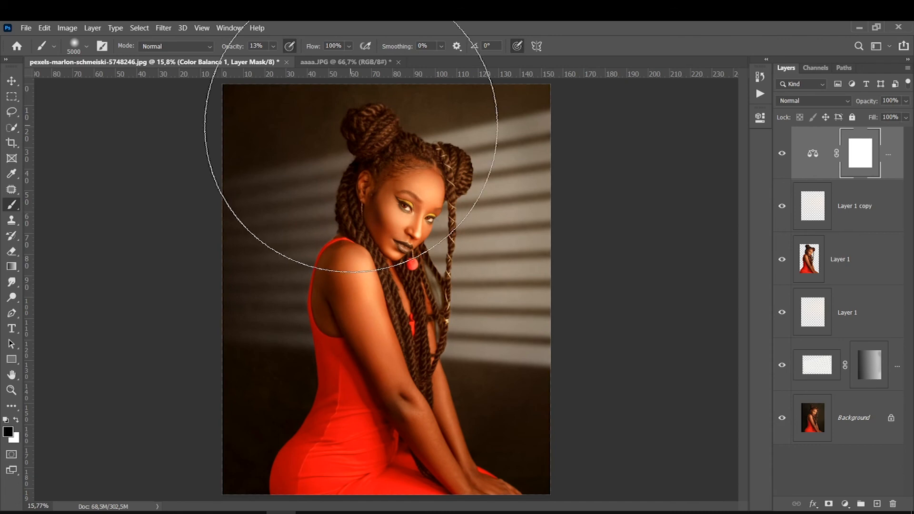
Step: Shrink the brush to 1000 px and raise its opacity to 50% with the stripes layer's mask active
key(bracketleft)
key(bracketleft)
key(bracketleft)
key(bracketleft)
key(bracketleft)
key(bracketleft)
key(bracketleft)
key(bracketleft)
key(bracketleft)
key(bracketleft)
key(bracketleft)
key(bracketleft)
key(bracketleft)
key(bracketleft)
key(bracketleft)
key(bracketleft)
key(bracketleft)
key(bracketleft)
key(bracketleft)
key(bracketleft)
key(bracketleft)
key(bracketleft)
key(bracketleft)
key(bracketleft)
key(bracketleft)
key(bracketleft)
key(bracketleft)
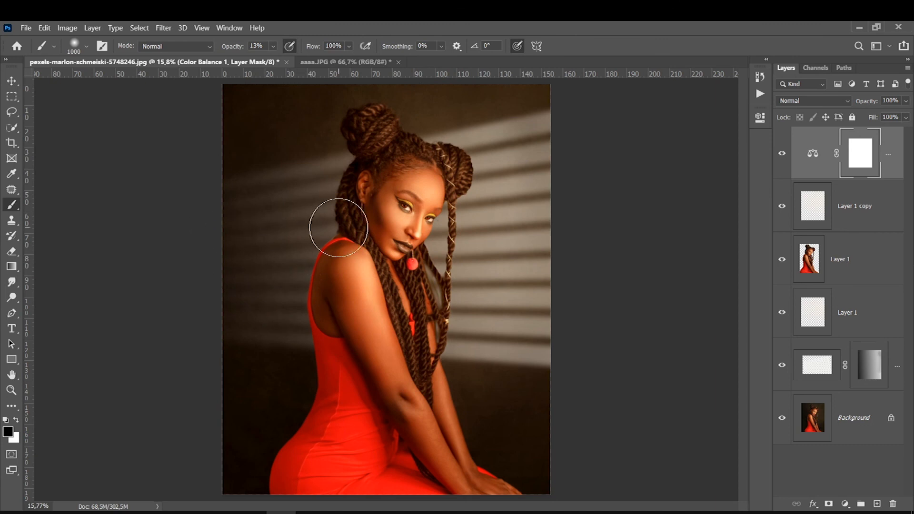
click(808, 367)
click(869, 369)
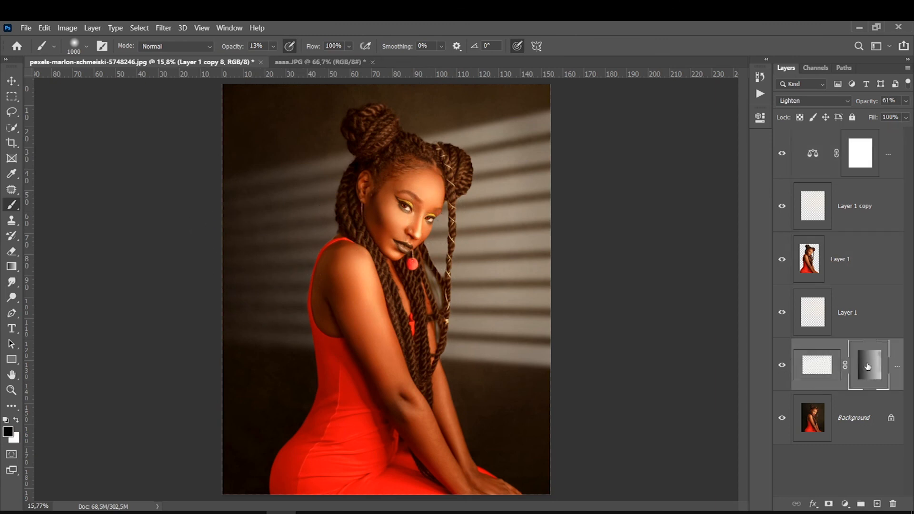
click(273, 46)
drag(275, 59, 301, 60)
click(868, 367)
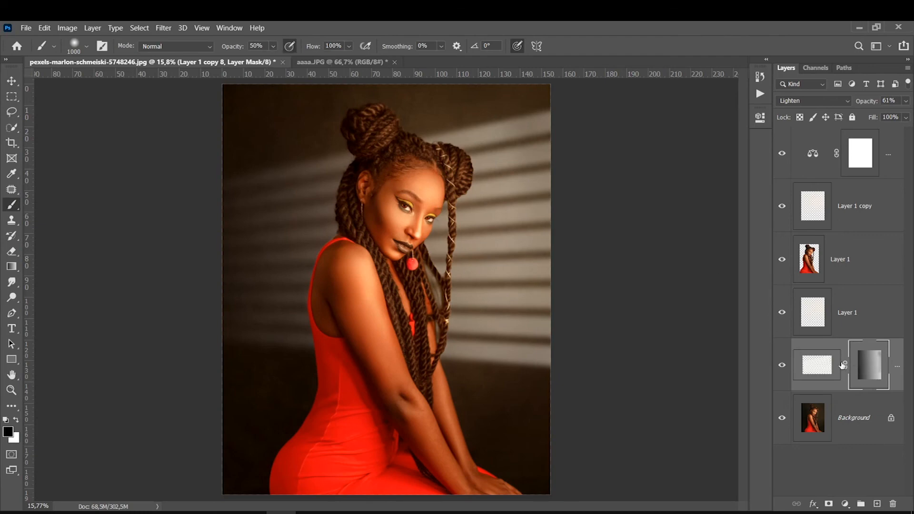
click(808, 365)
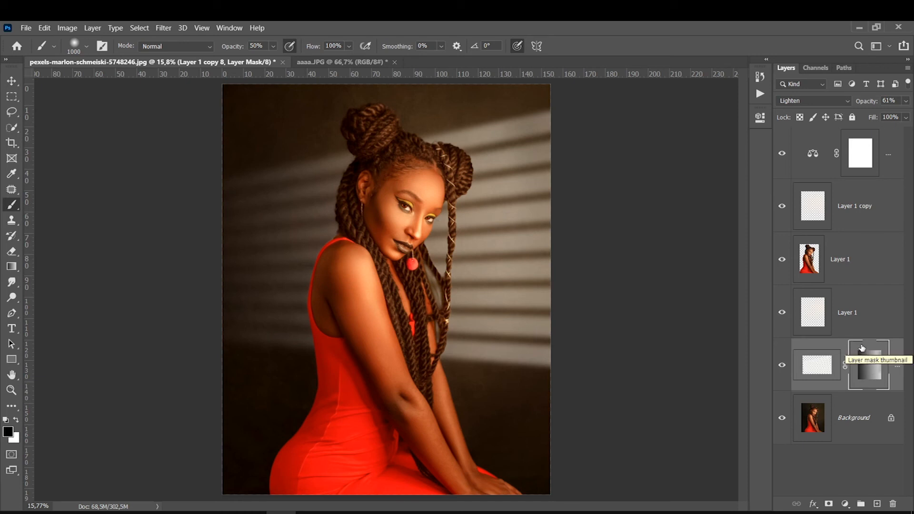
key(ctrl+j)
click(783, 416)
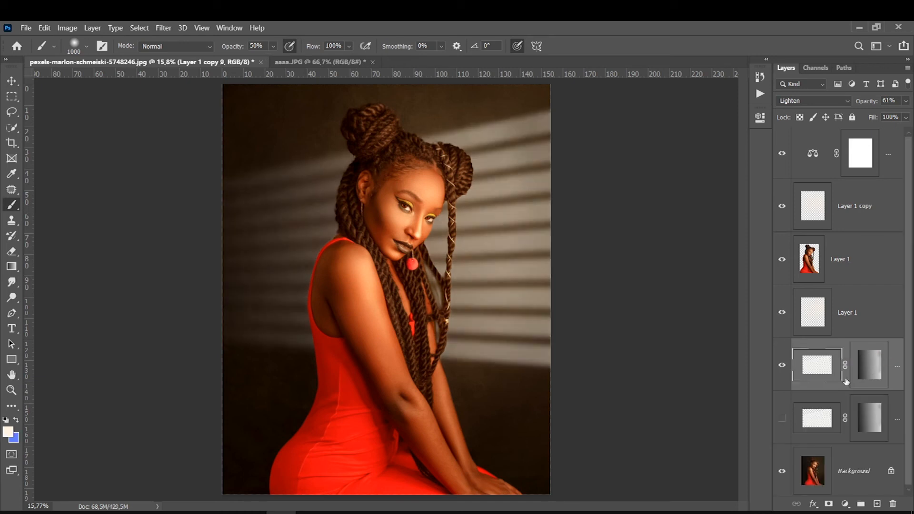
click(851, 376)
key(Delete)
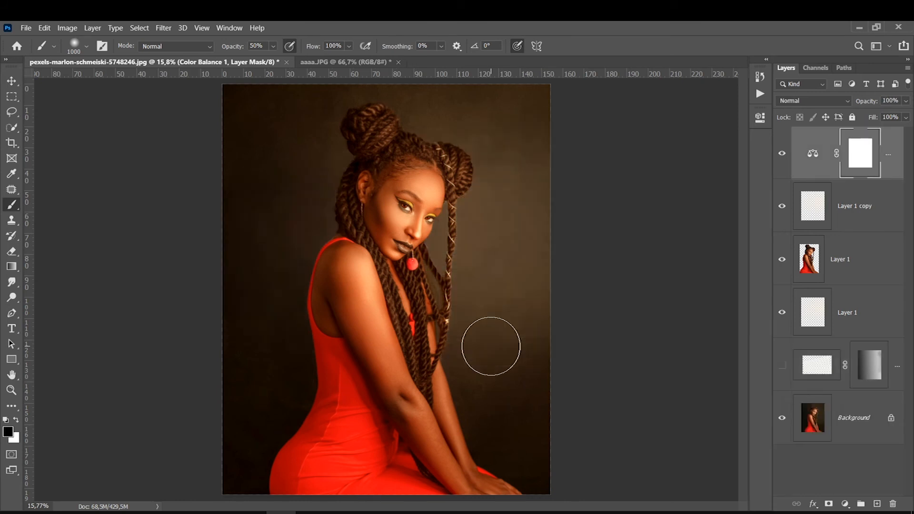
click(797, 379)
click(782, 365)
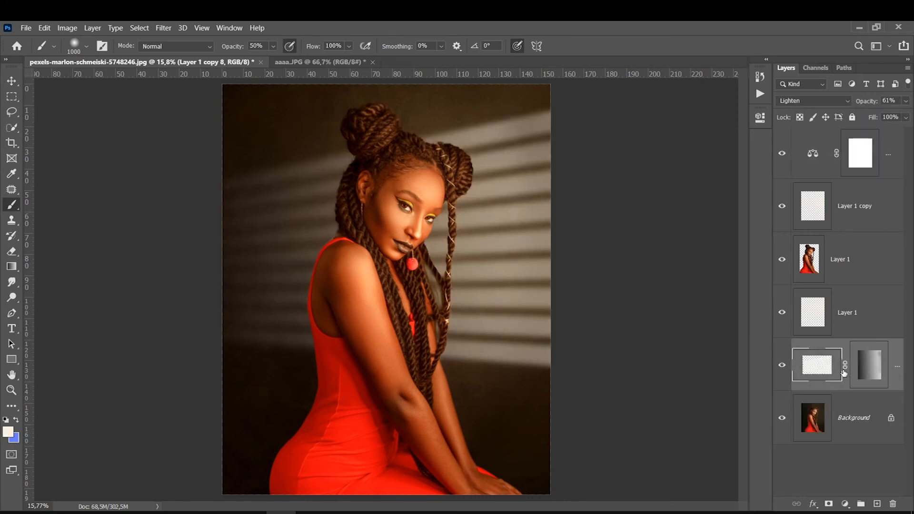
Step: Put the stripes layer into a group and add a white layer mask to that group
key(ctrl+g)
click(795, 347)
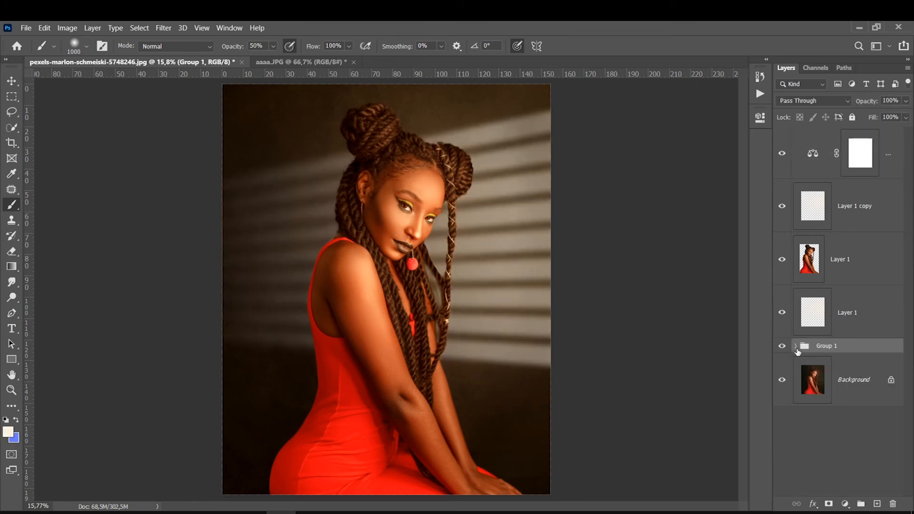
click(795, 346)
click(844, 379)
click(794, 346)
click(829, 503)
Step: Try a straight vertical bar through the stripes right of the woman on the group's mask with a 300 px black brush
key(bracketleft)
key(bracketleft)
key(bracketleft)
key(bracketleft)
key(bracketleft)
key(bracketleft)
key(bracketleft)
drag(500, 86, 499, 422)
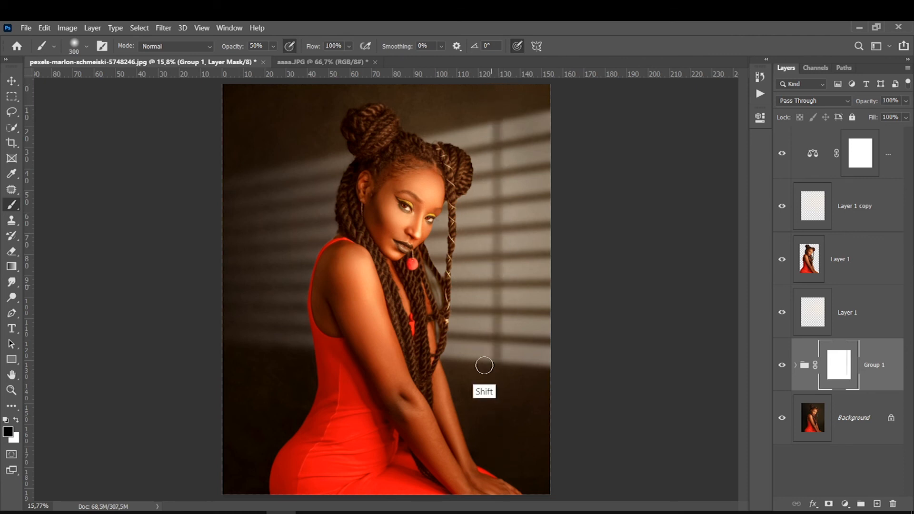
key(ctrl+z)
Step: Paint a wider straight vertical bar in black on the group's mask through the stripes right of the woman
key(bracketright)
key(bracketright)
drag(497, 104, 486, 375)
Step: Paint two vertical bars through the stripes left of the woman at 87% brush opacity, using a 500 px brush for the outer one
key(8)
key(7)
key(bracketleft)
key(bracketleft)
key(bracketleft)
key(bracketleft)
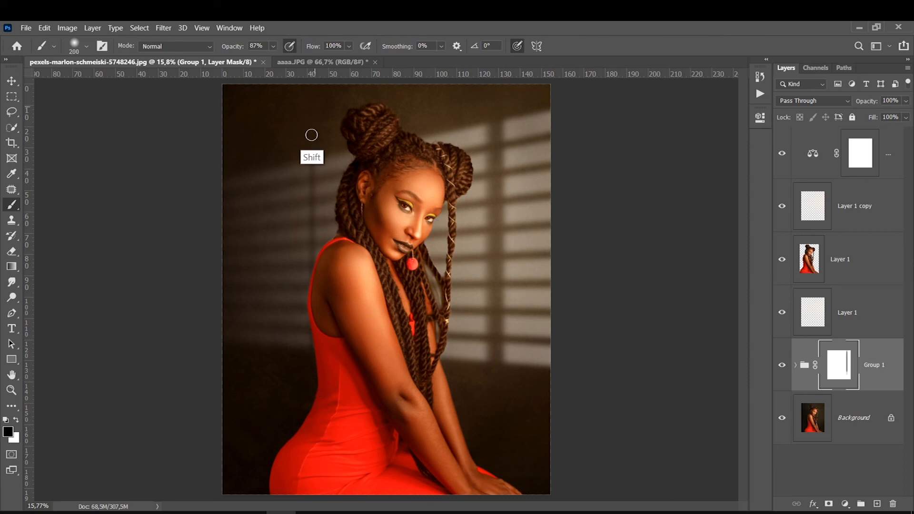
key(bracketright)
key(bracketright)
mouse_move(313, 162)
mouse_down()
mouse_move(315, 306)
mouse_move(318, 112)
mouse_up()
key(bracketright)
mouse_move(241, 163)
mouse_down()
mouse_move(243, 273)
mouse_move(239, 109)
mouse_up()
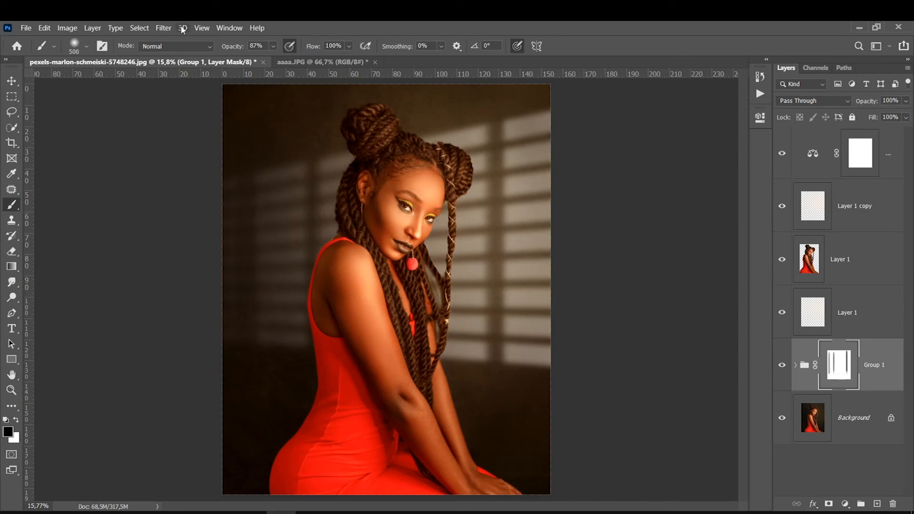
Step: Apply a Gaussian Blur with a radius of 98.5 pixels to the group's mask to soften the window bars
click(163, 28)
click(328, 198)
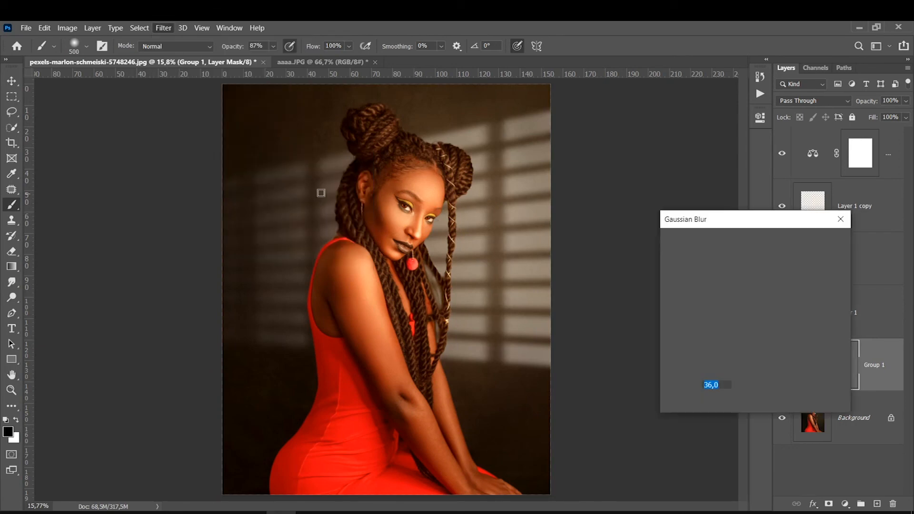
mouse_move(728, 405)
mouse_down()
mouse_move(778, 429)
mouse_move(719, 412)
mouse_move(740, 408)
mouse_up()
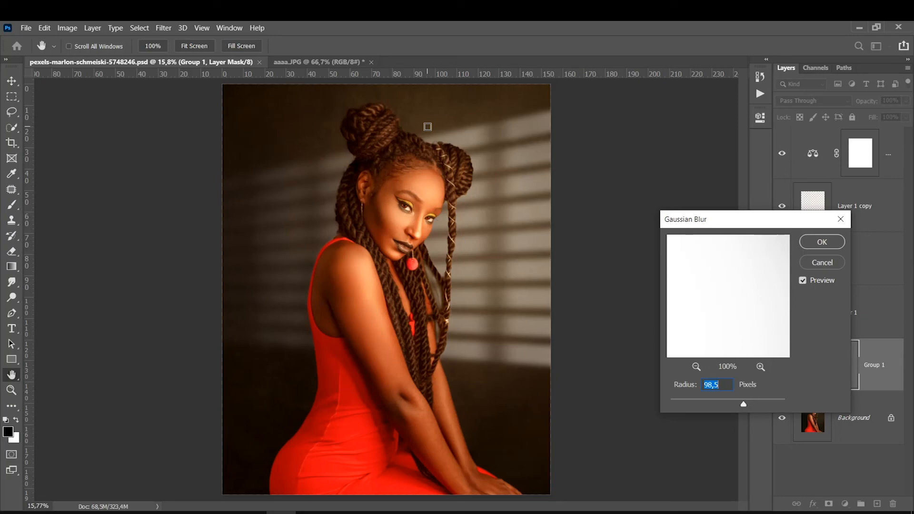
click(813, 243)
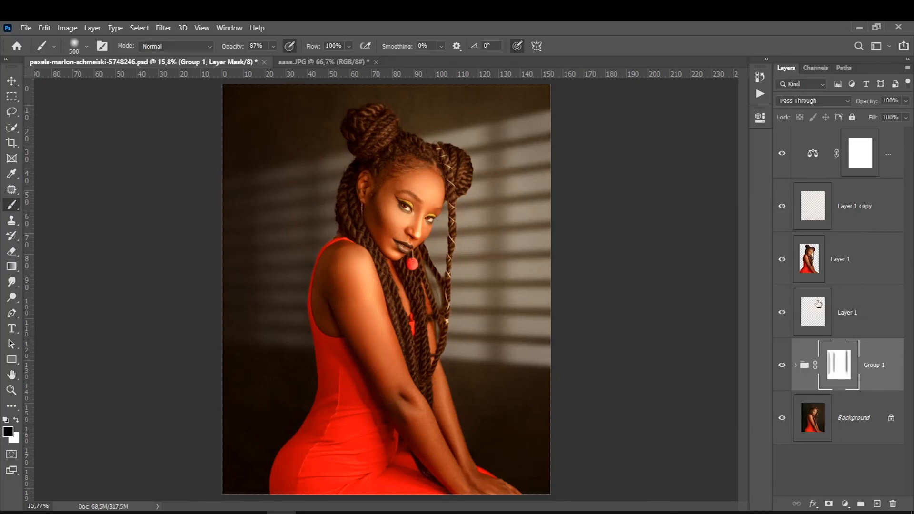
Step: Compare the picture with and without the stripes group and its mask, and inspect the mask on its own
click(782, 365)
click(781, 365)
alt+click(841, 373)
alt+click(841, 374)
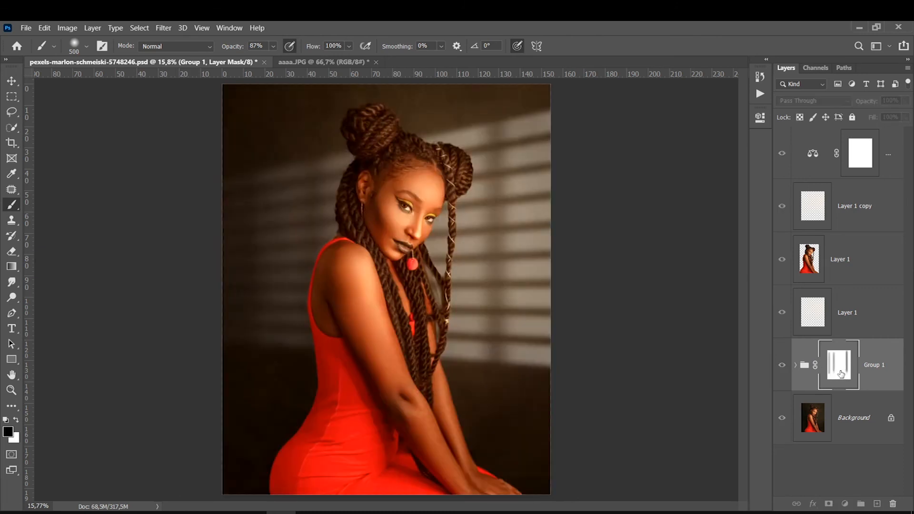
shift+click(841, 374)
shift+click(841, 374)
shift+click(841, 373)
shift+click(842, 374)
shift+click(841, 374)
shift+click(841, 374)
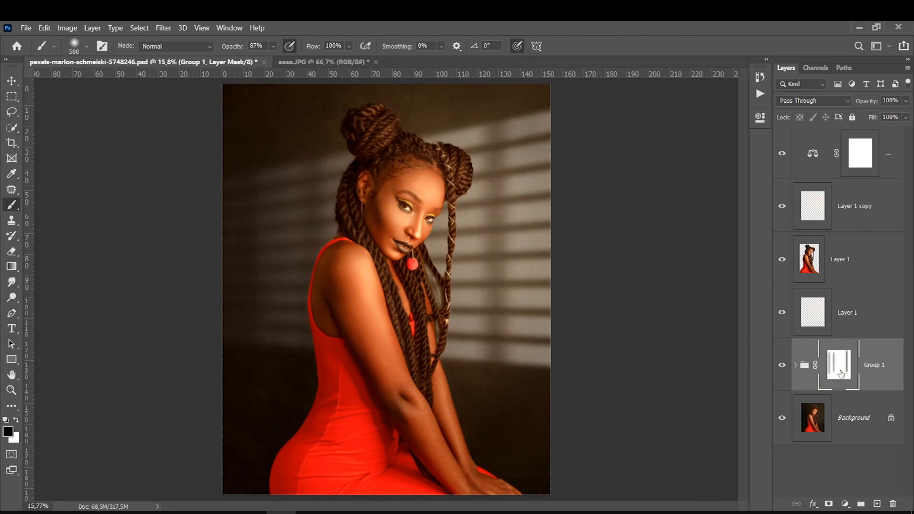